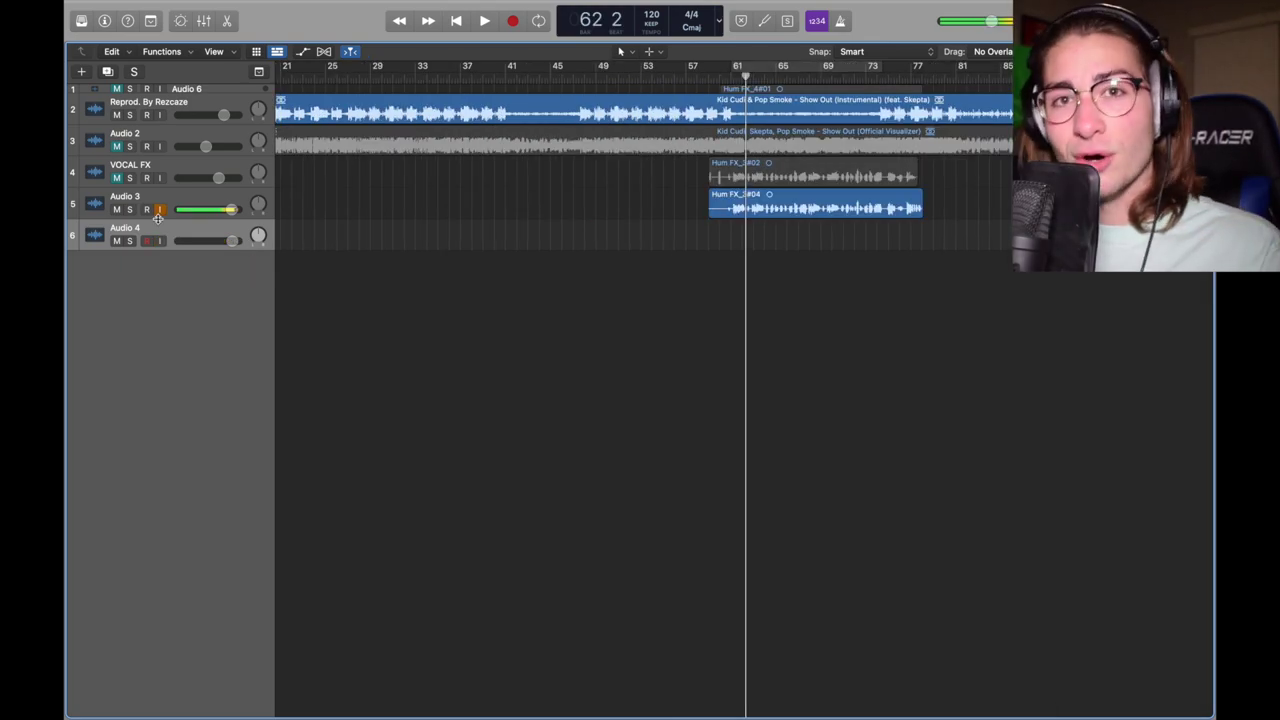
Rename the Audio 4 track as Talk.
click(159, 240)
double_click(124, 228)
text(Talk)
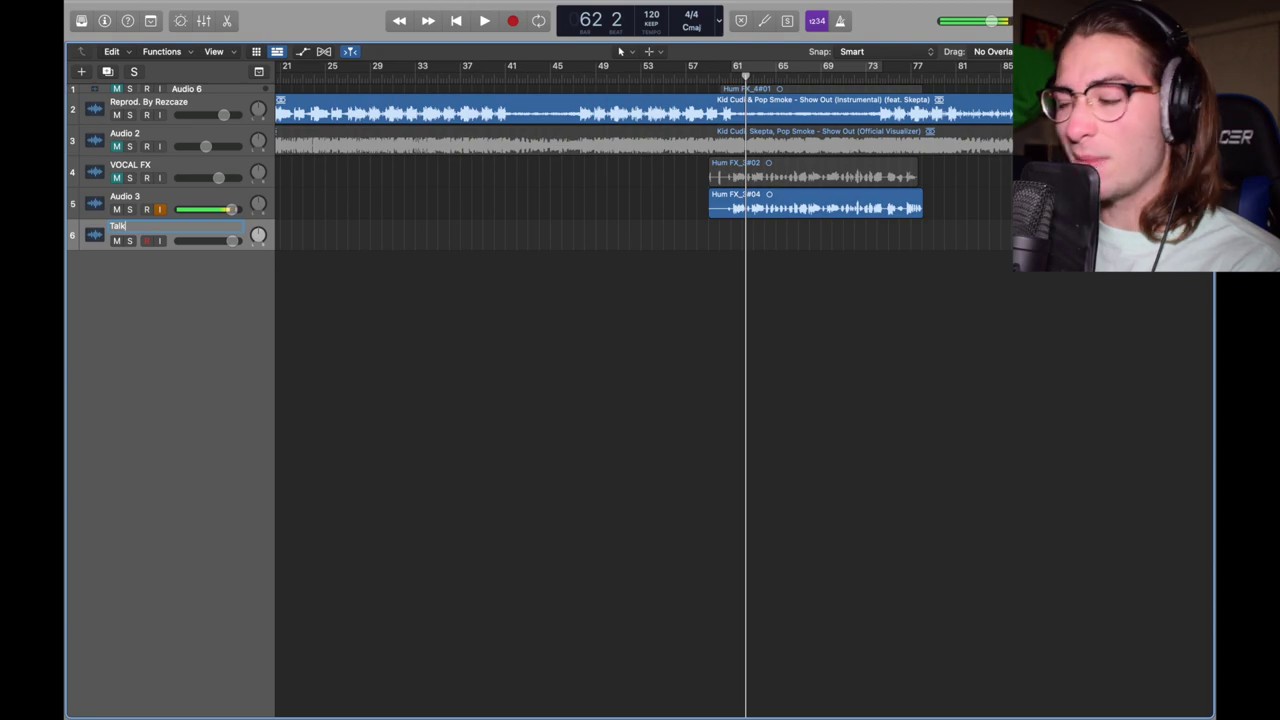
key(Return)
Rename the Audio 3 track as New Effect.
click(178, 197)
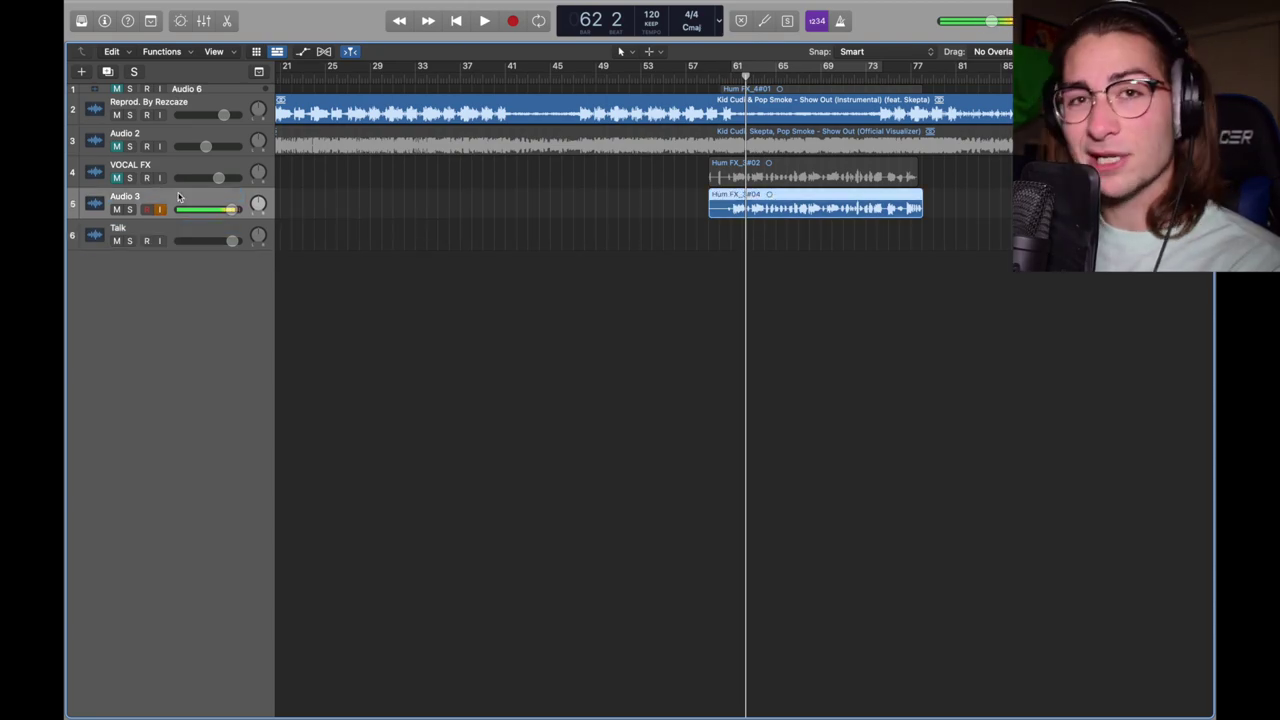
double_click(178, 197)
text(New Effect)
key(Return)
Show the mixer, copy the Pitch Correction plug-in from the VOCAL FX channel to New Effect, and open the copy.
key(x)
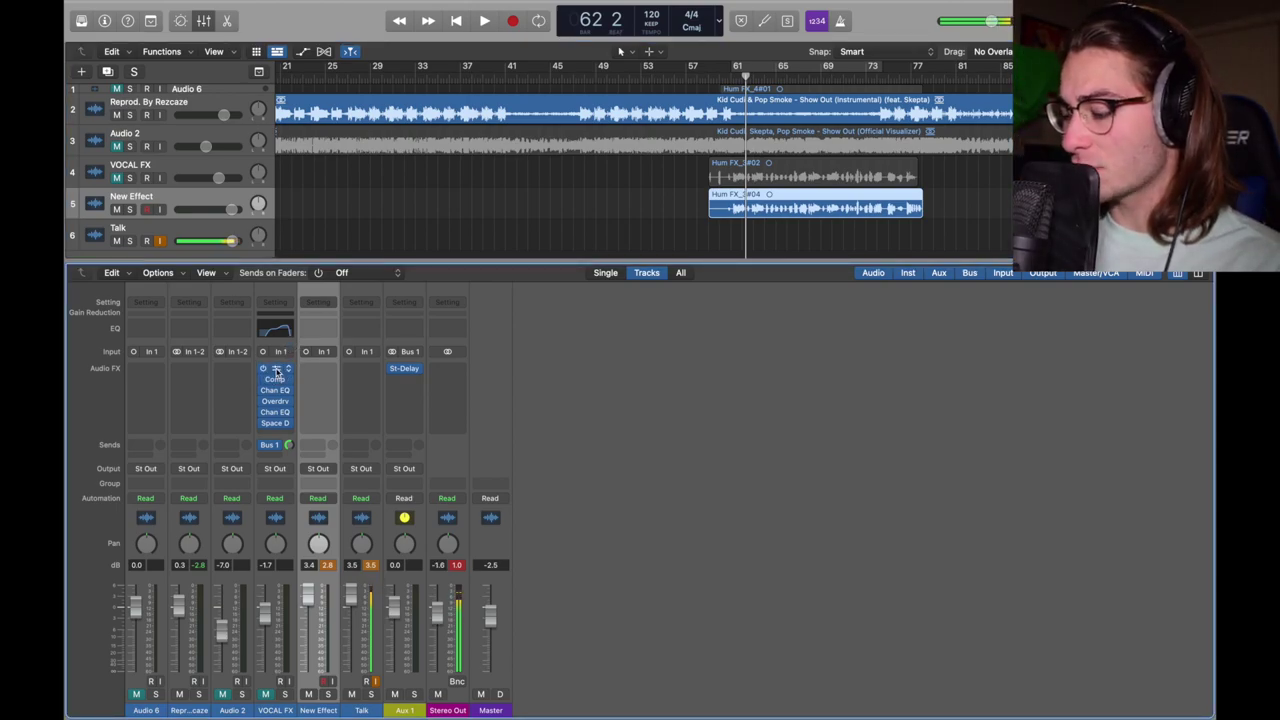
drag(276, 372, 318, 369)
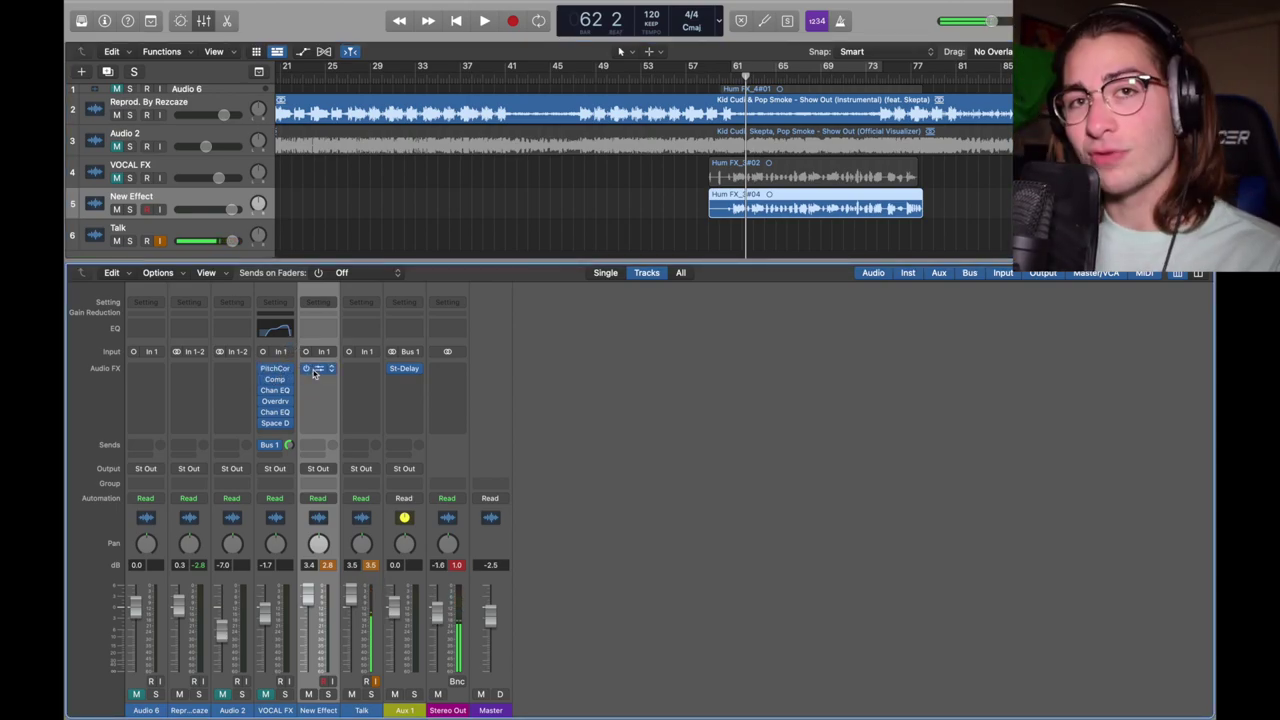
click(318, 368)
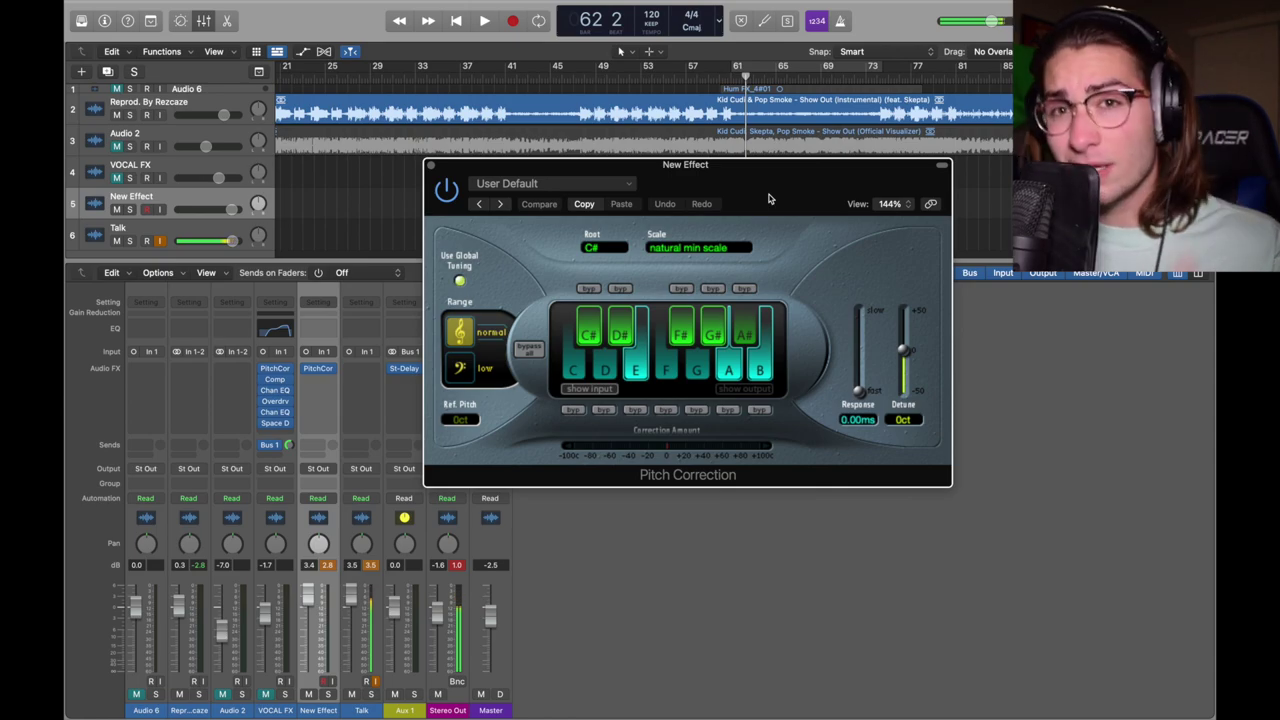
drag(769, 199, 665, 184)
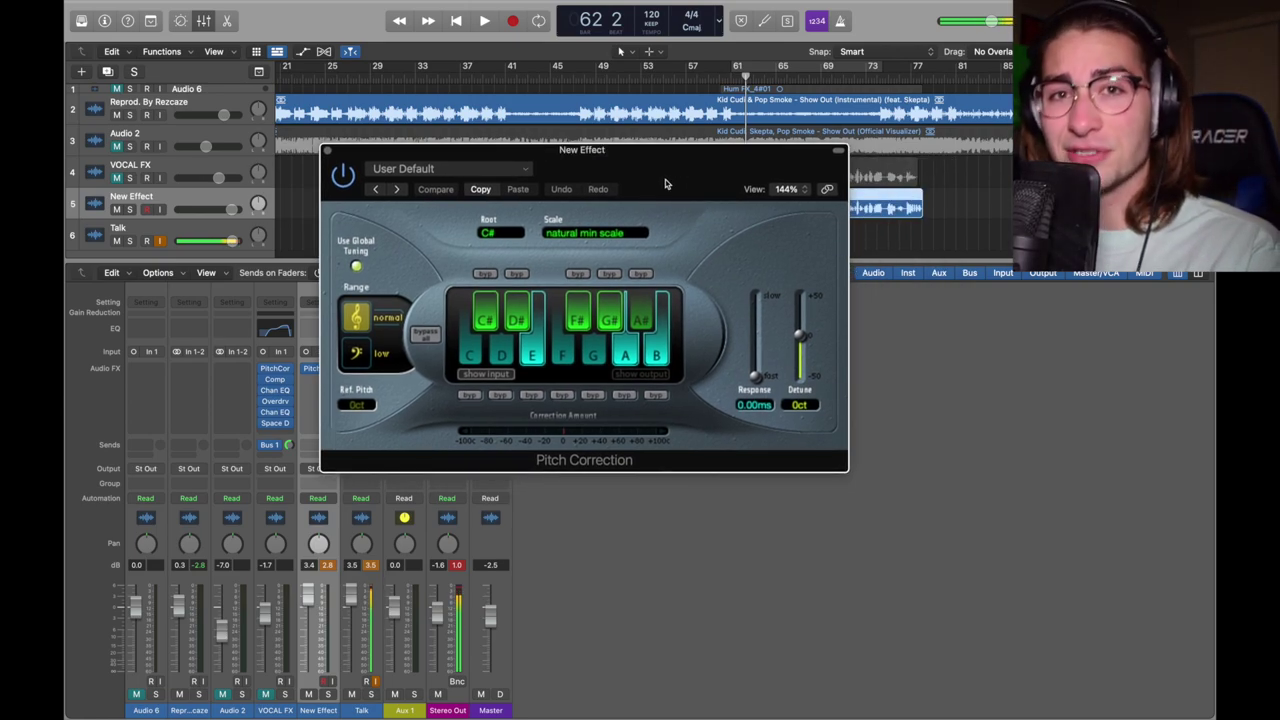
Examine the scale and root note options of New Effect's Pitch Correction without changing them, and close the plug-in.
click(604, 234)
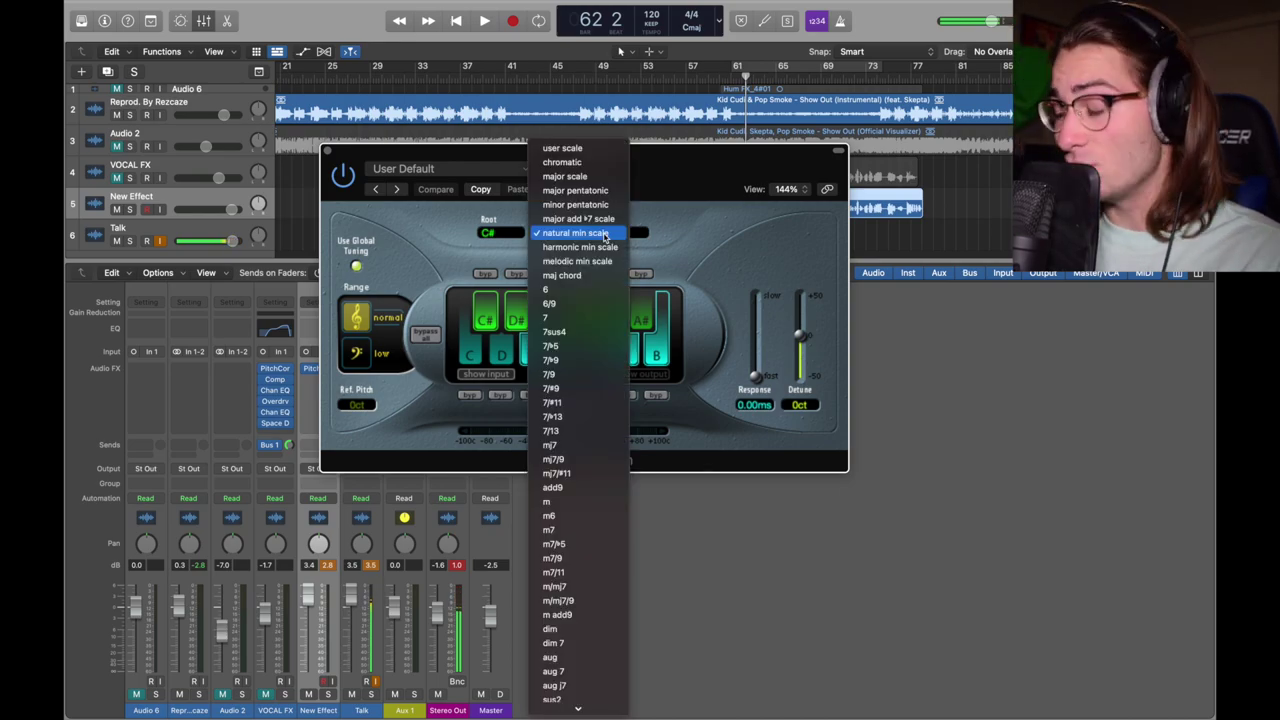
click(704, 184)
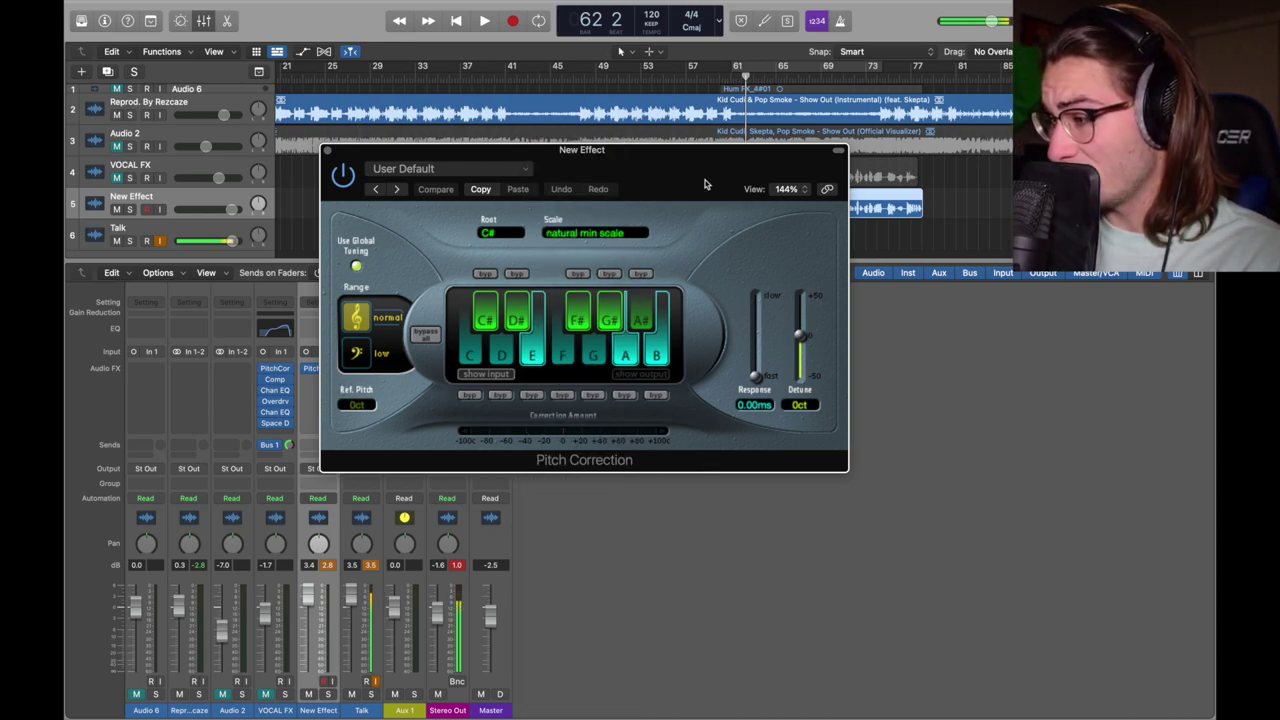
click(497, 233)
click(497, 233)
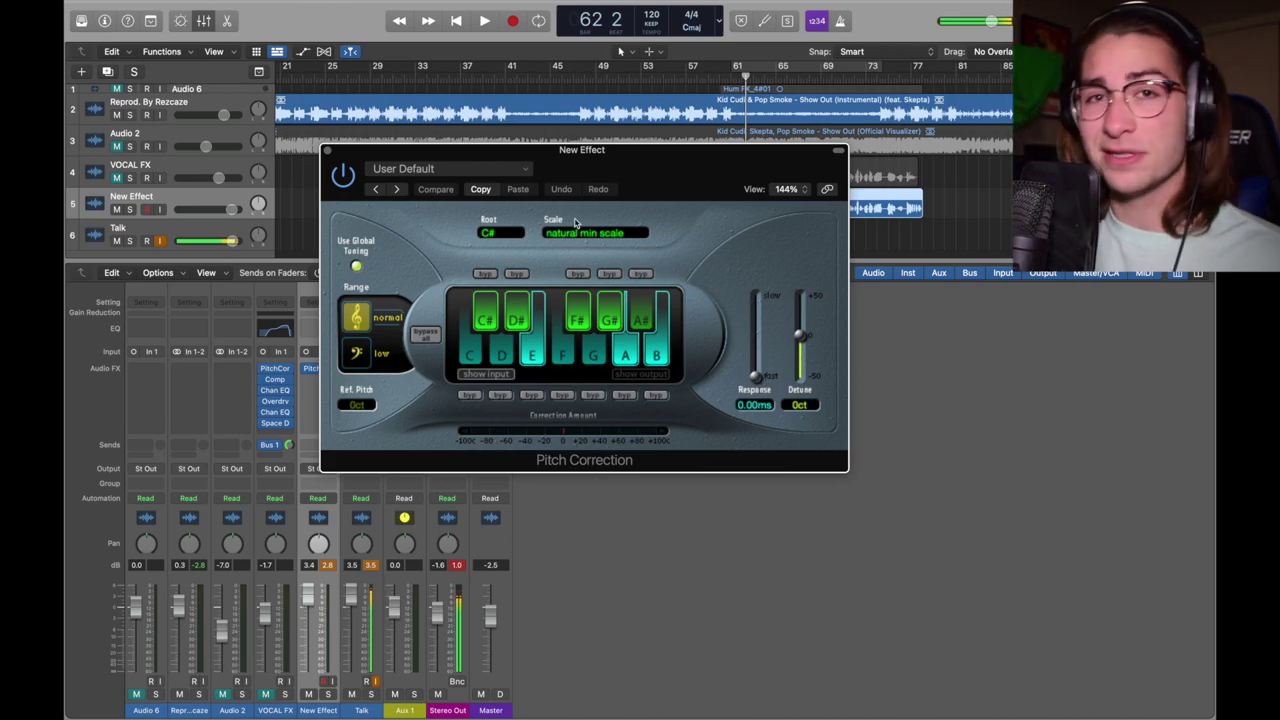
click(327, 150)
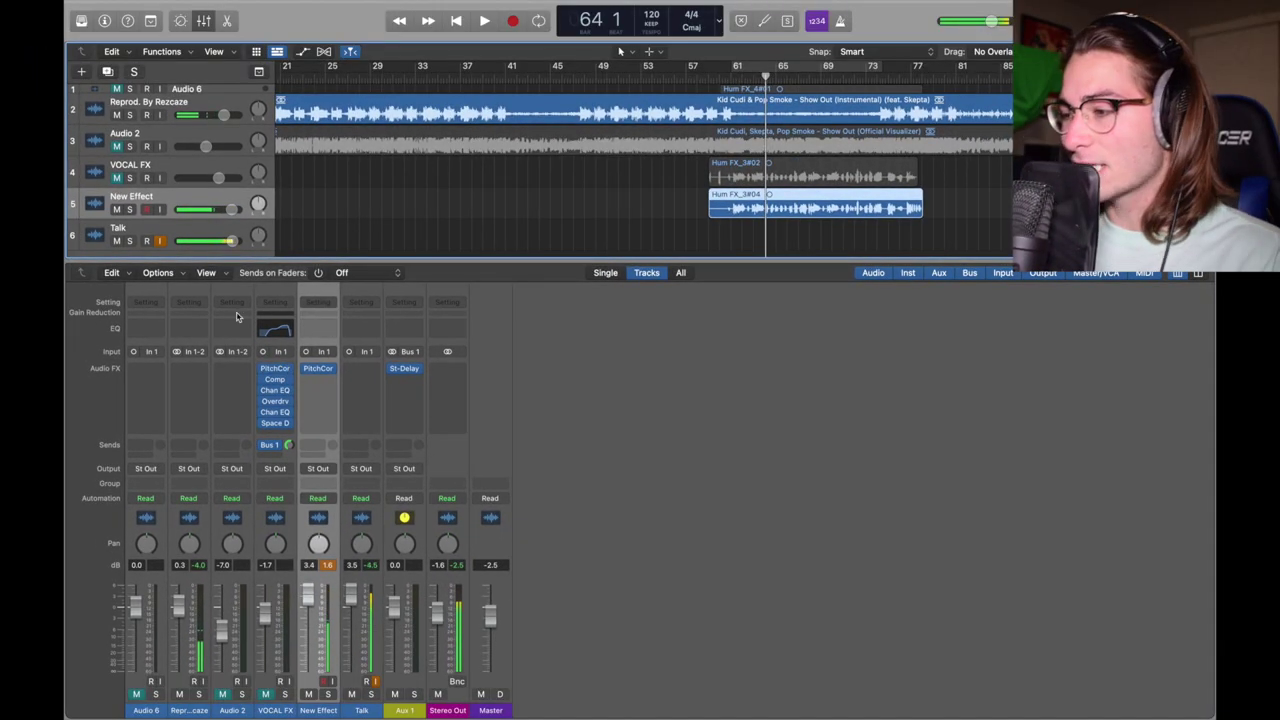
Add a mono Compressor below Pitch Correction on the New Effect channel, review its controls and close it.
click(318, 380)
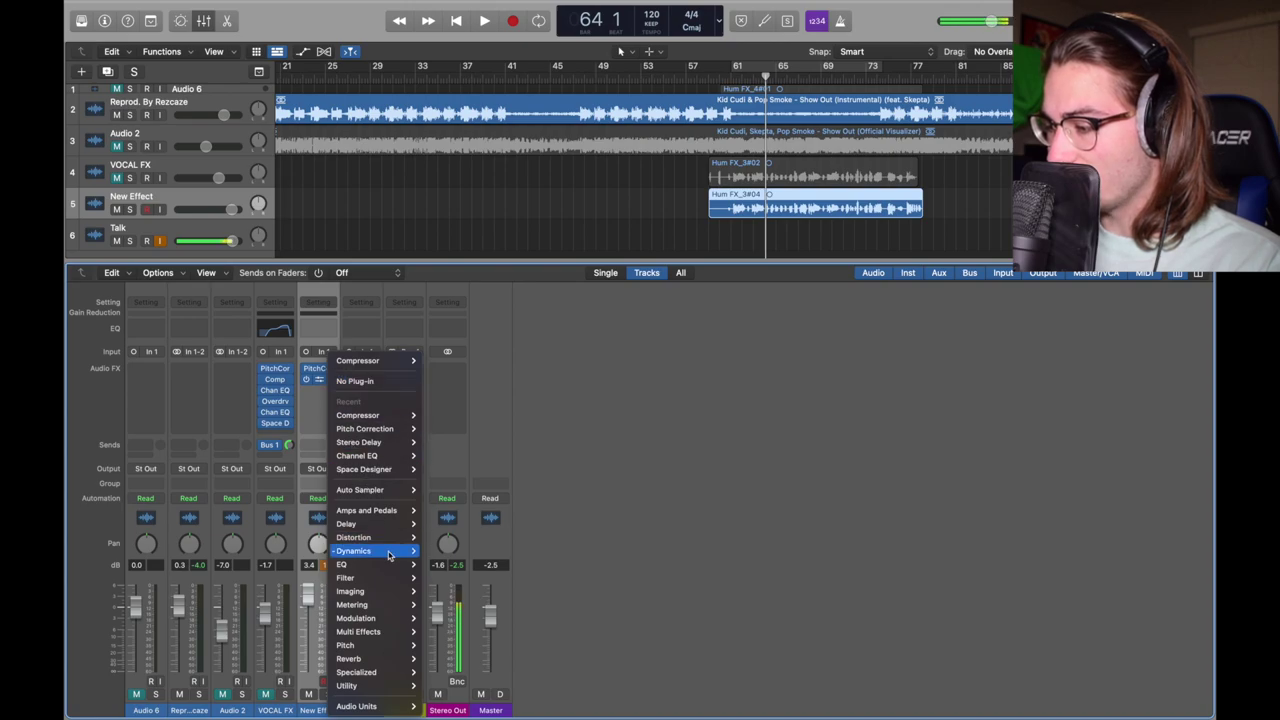
mouse_move(388, 555)
mouse_move(449, 564)
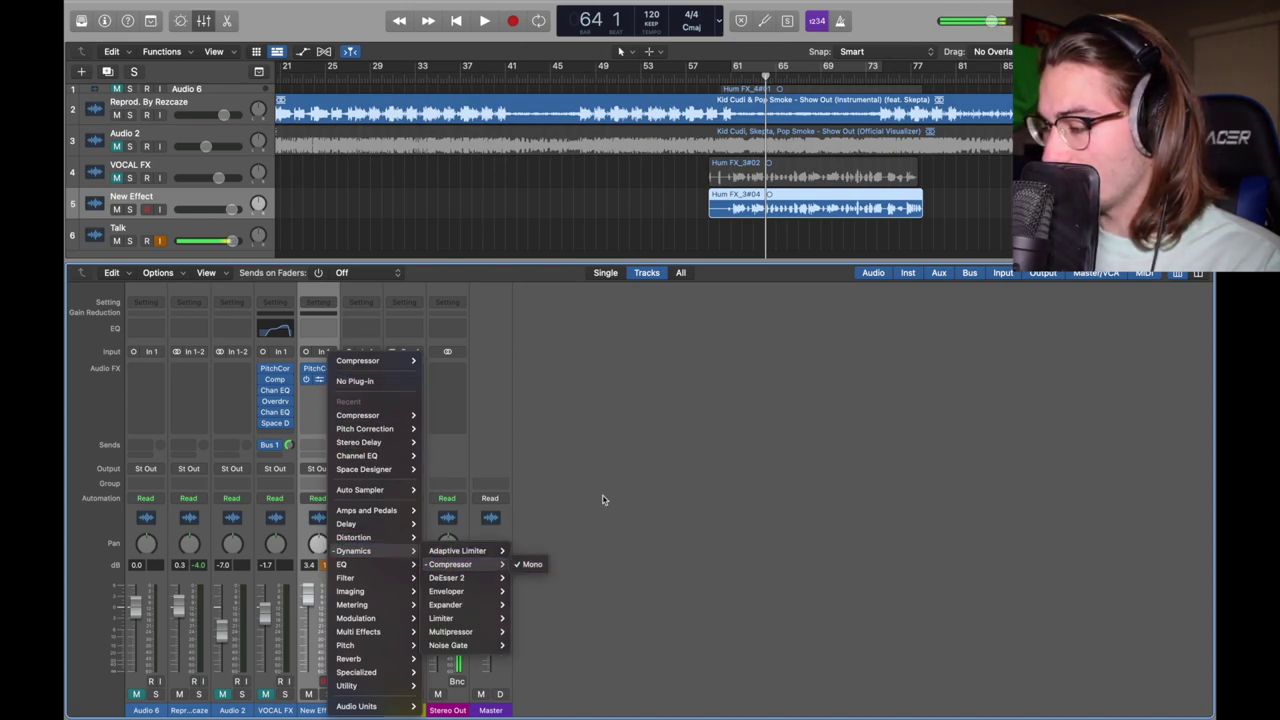
click(532, 564)
drag(680, 121, 652, 83)
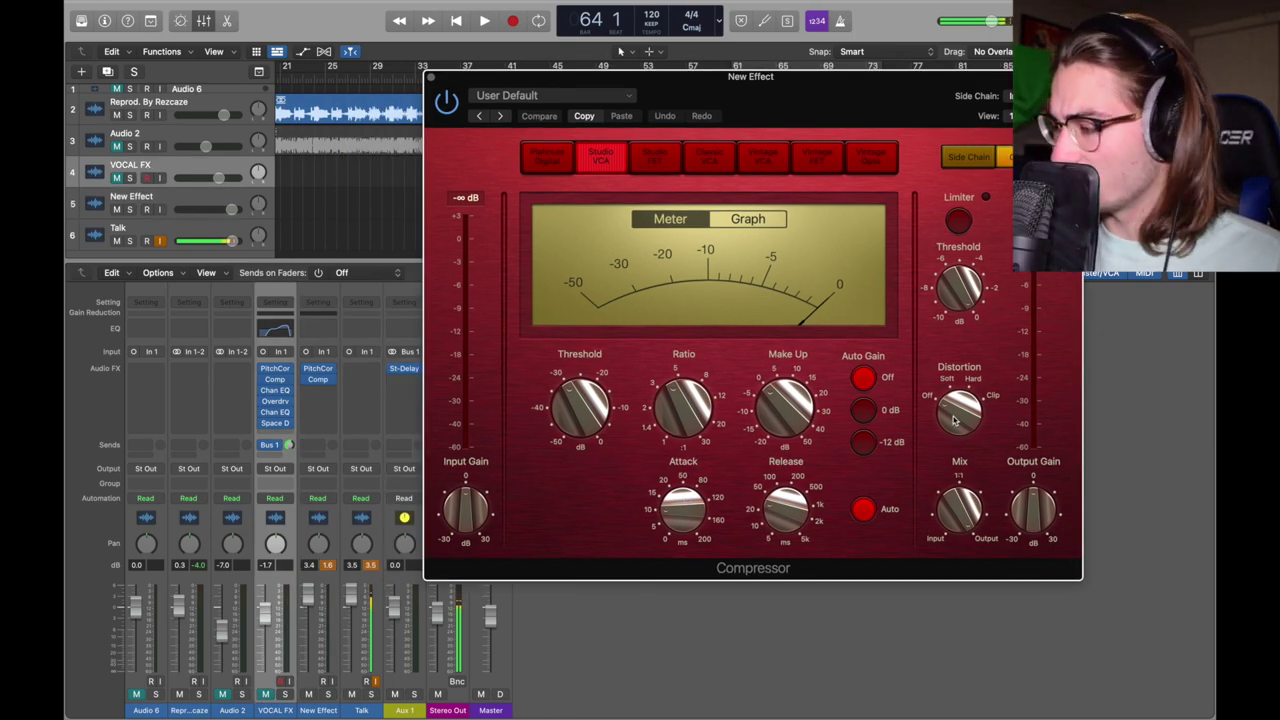
click(432, 77)
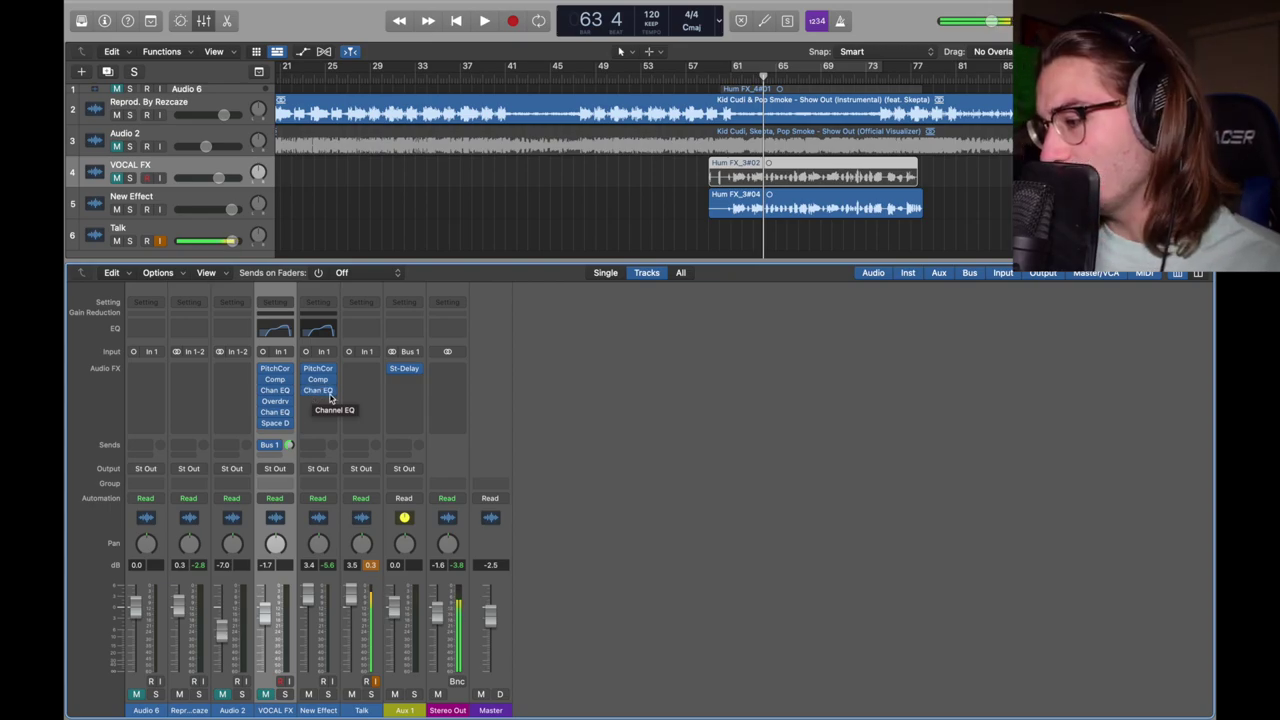
Find Channel EQ among the EQ plug-ins and examine the band settings of the one on the New Effect channel.
click(331, 391)
mouse_move(362, 564)
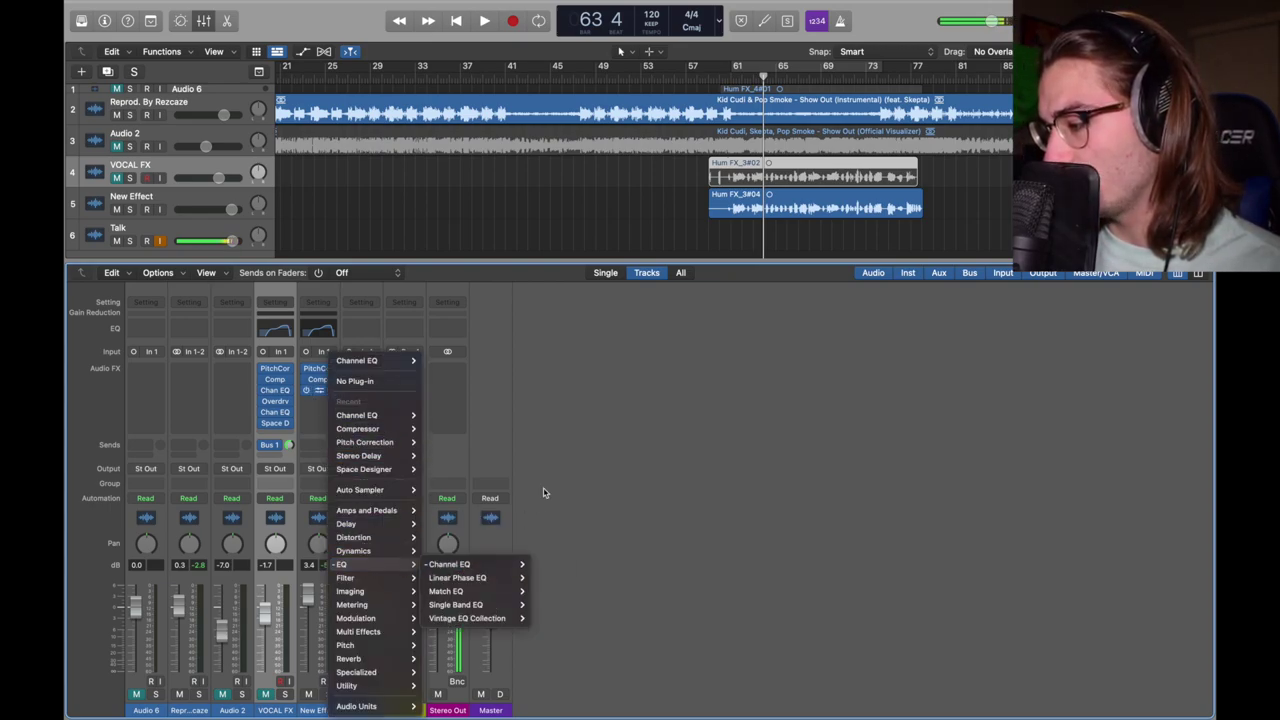
click(462, 565)
click(318, 391)
drag(593, 220, 513, 170)
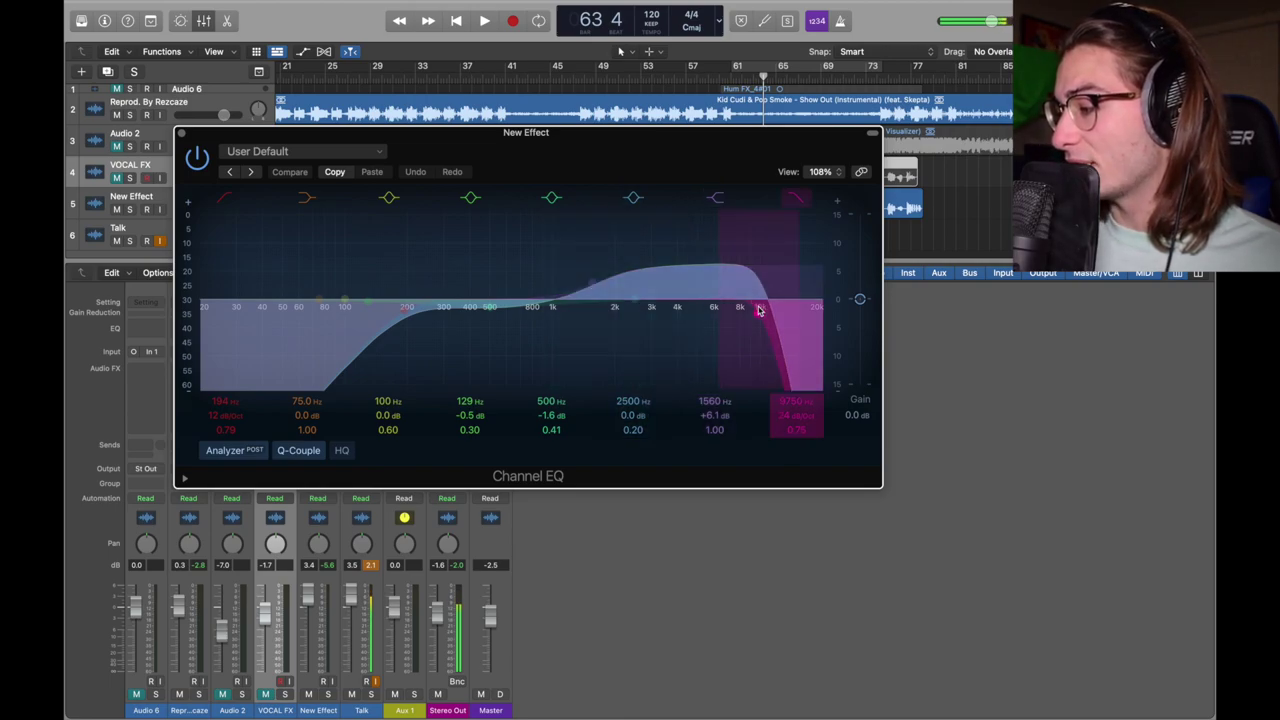
click(181, 135)
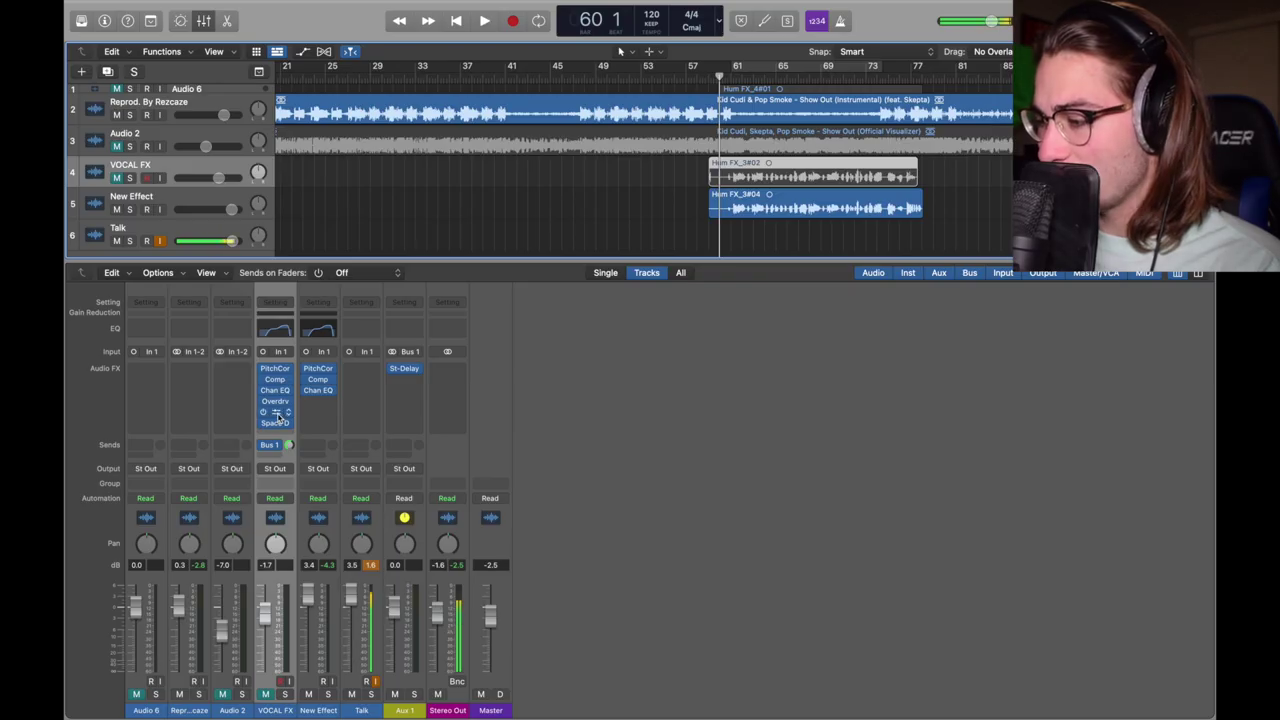
Copy the mono Overdrive from VOCAL FX to New Effect below its Channel EQ, and review its drive, output and tone settings.
drag(278, 405, 314, 406)
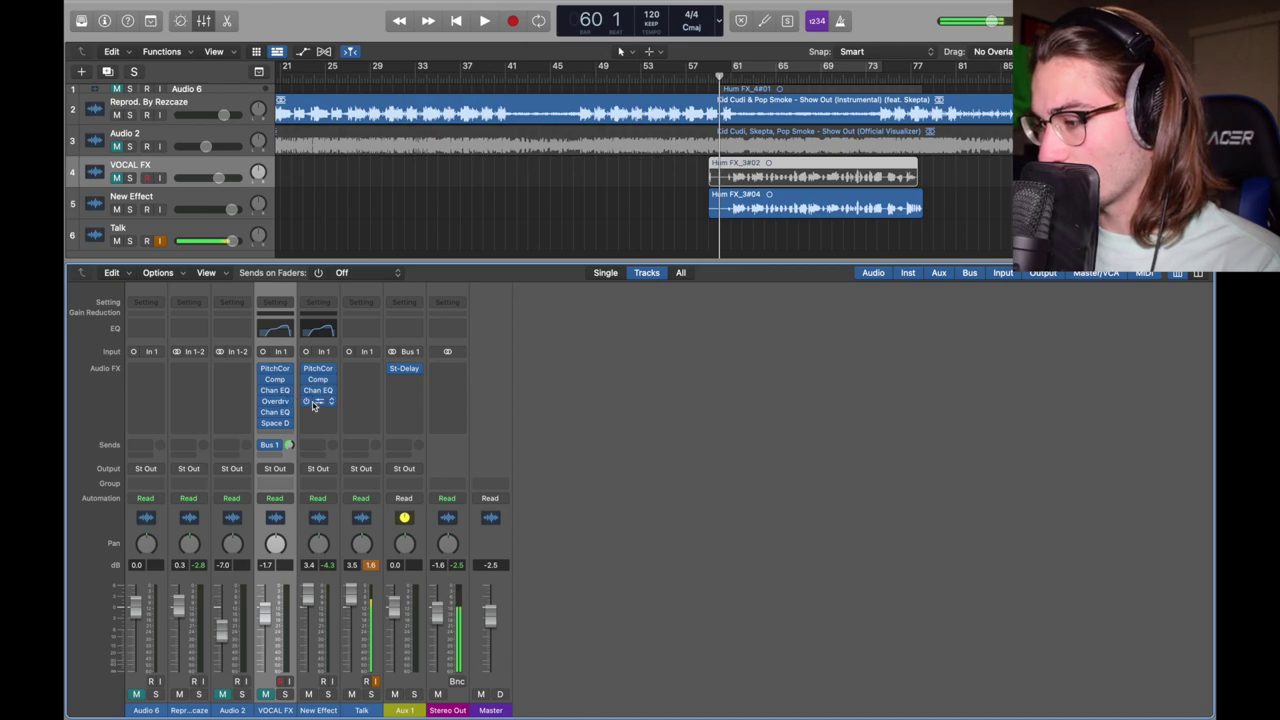
click(333, 405)
mouse_move(355, 537)
mouse_move(450, 591)
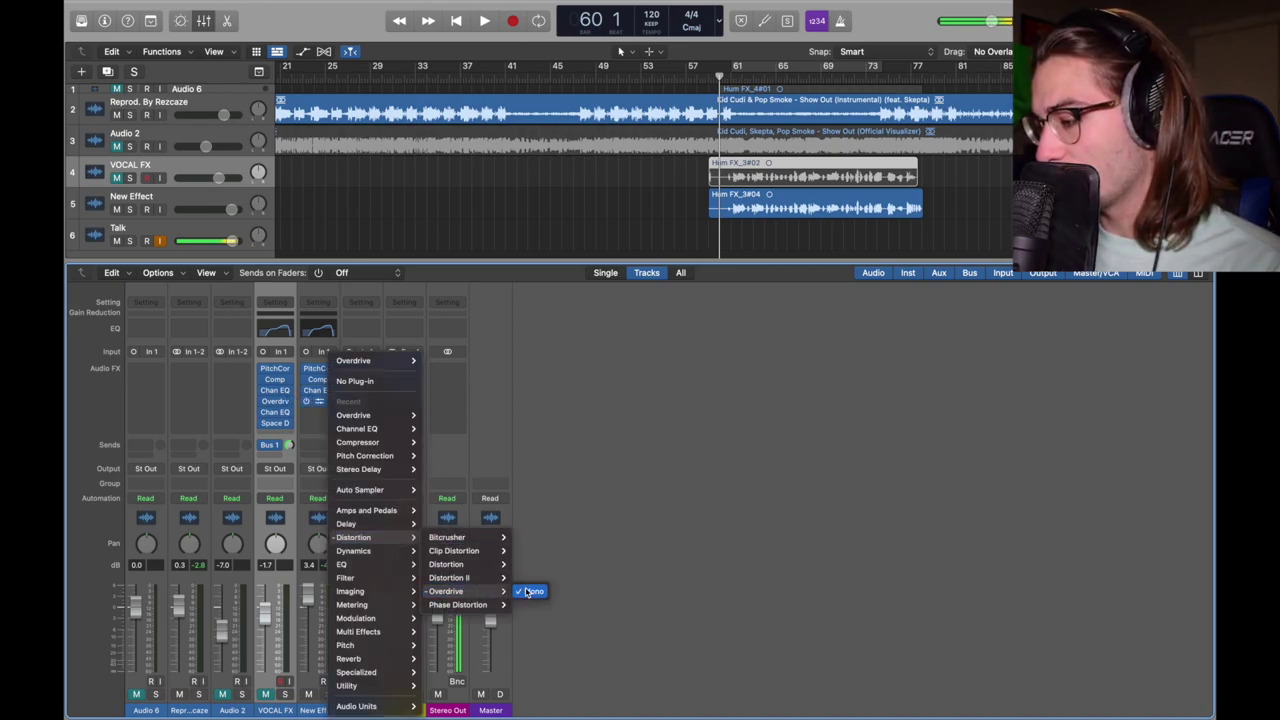
click(530, 592)
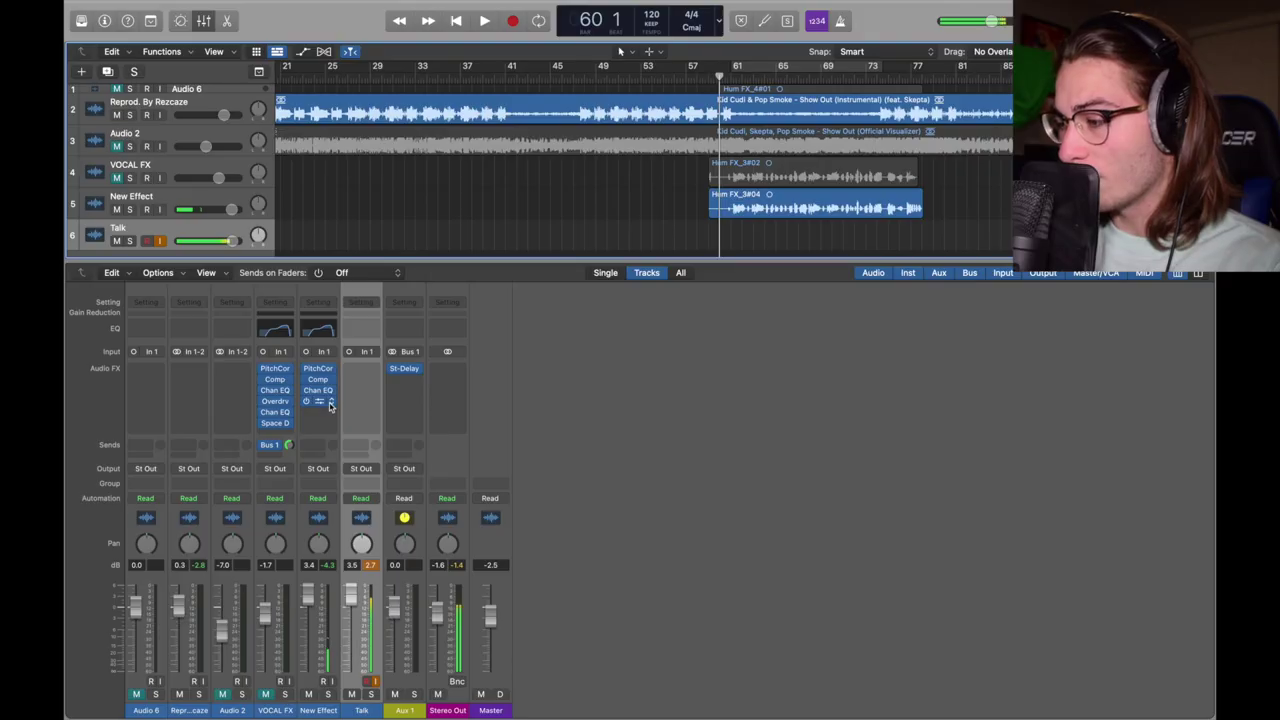
click(530, 591)
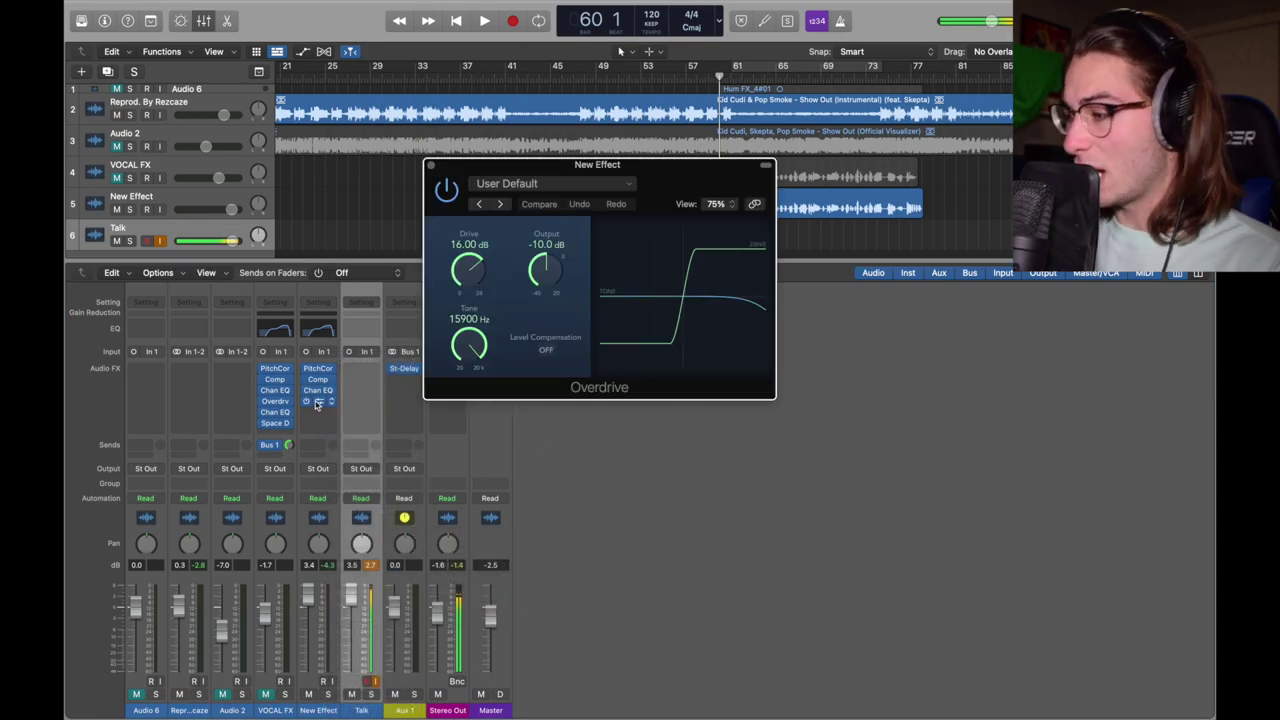
drag(655, 202, 591, 184)
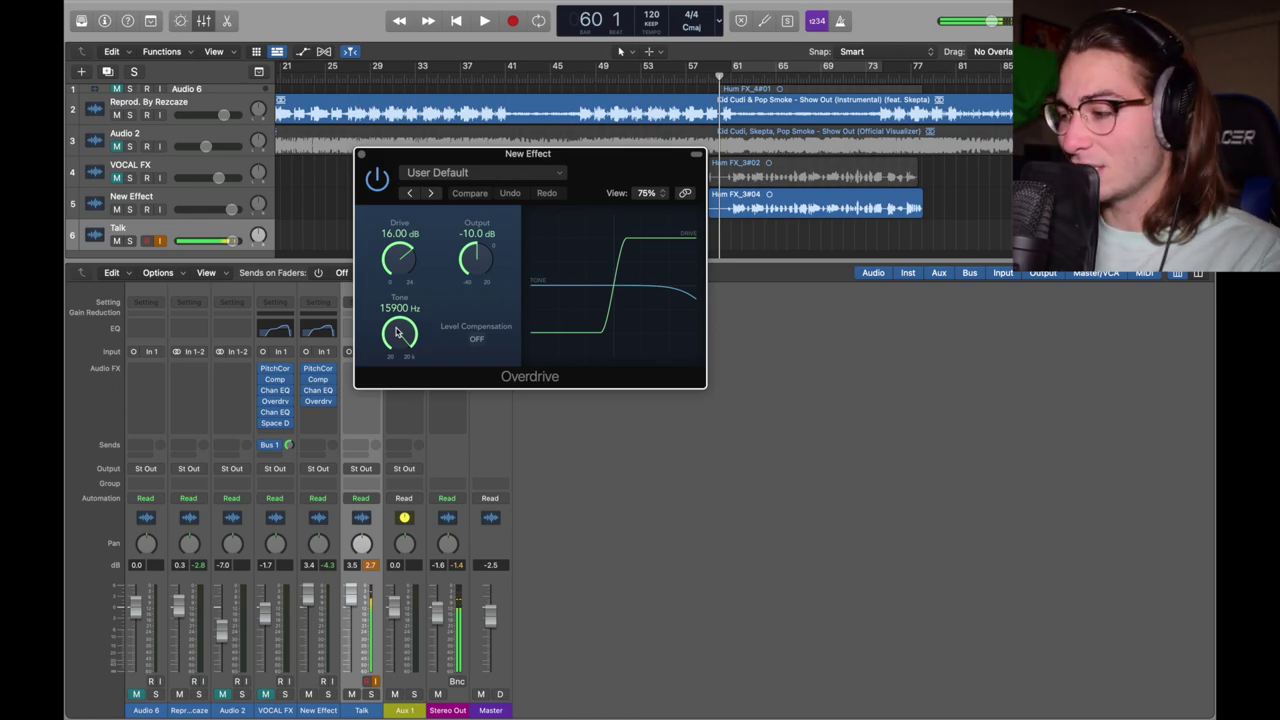
click(362, 154)
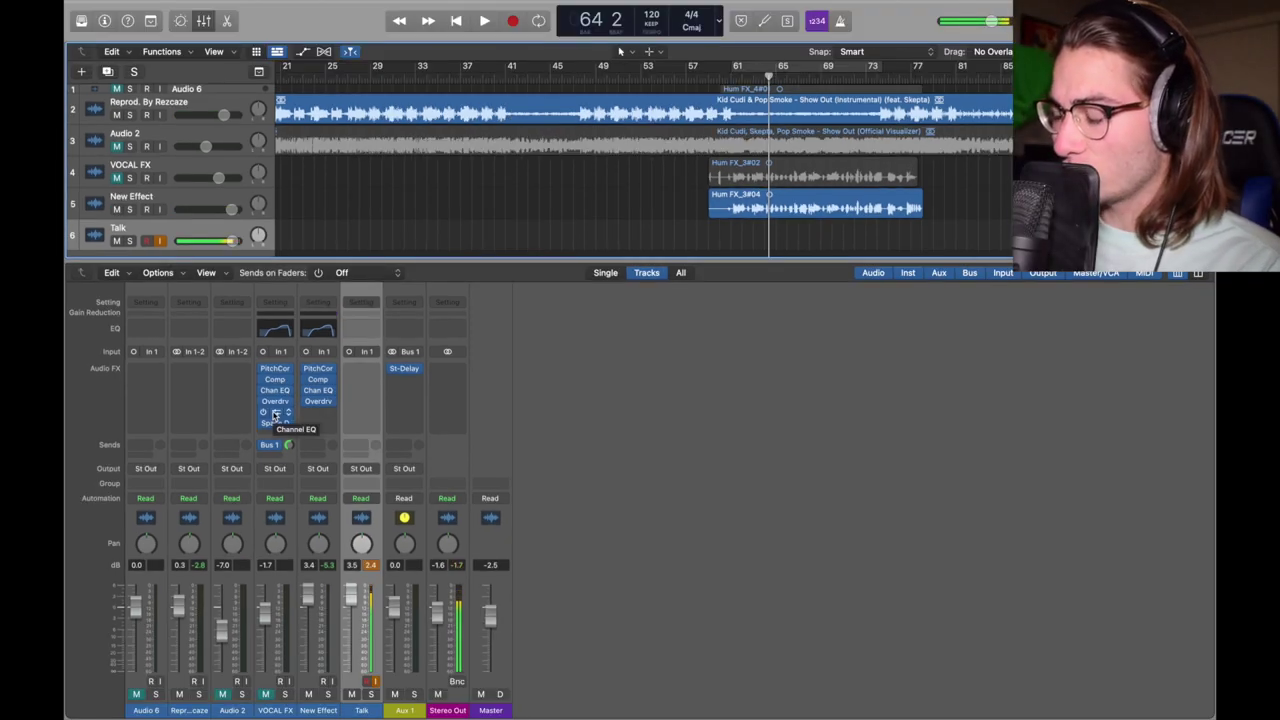
Copy the second Channel EQ from VOCAL FX to New Effect below Overdrive, and review its low cut and other bands.
drag(275, 415, 317, 414)
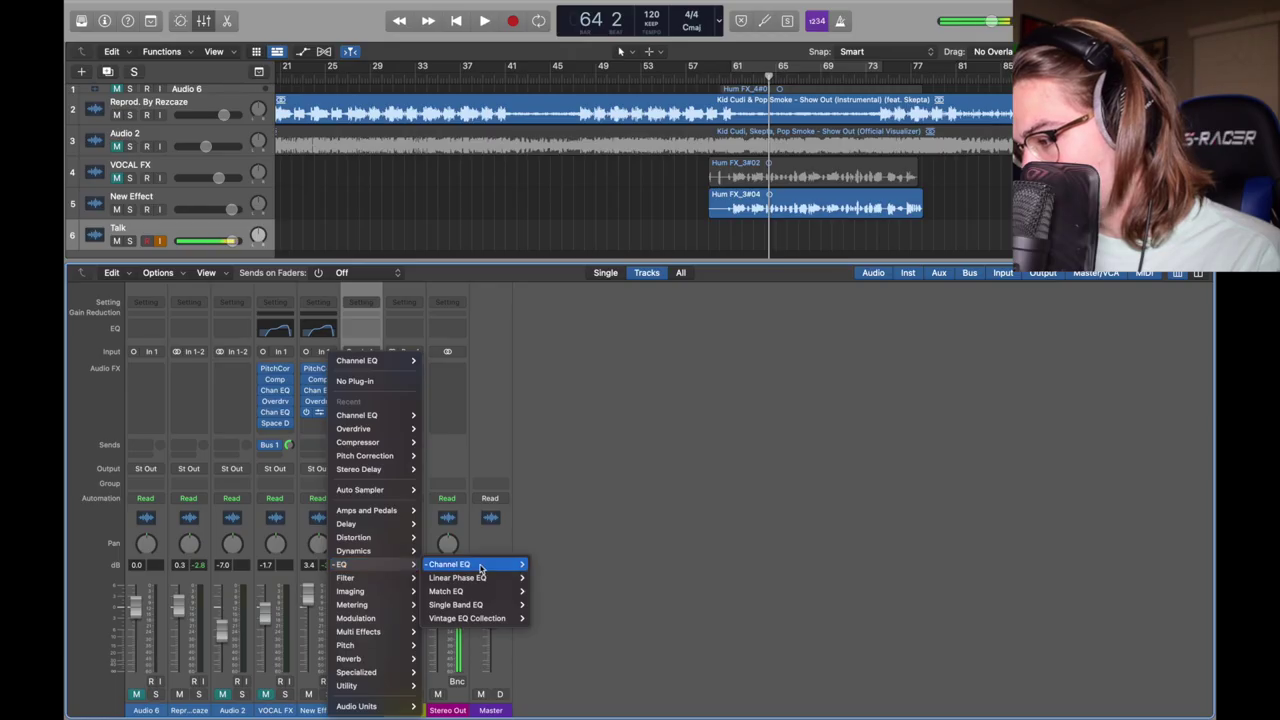
mouse_move(457, 563)
click(549, 563)
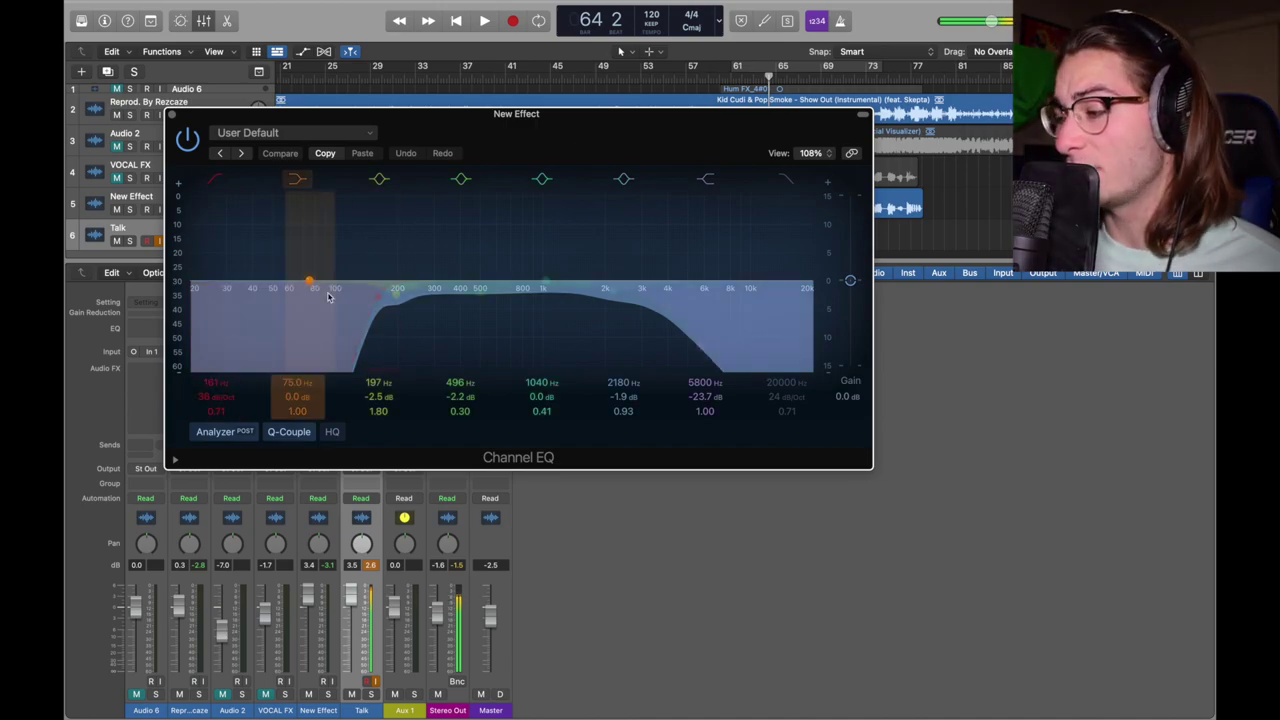
click(376, 300)
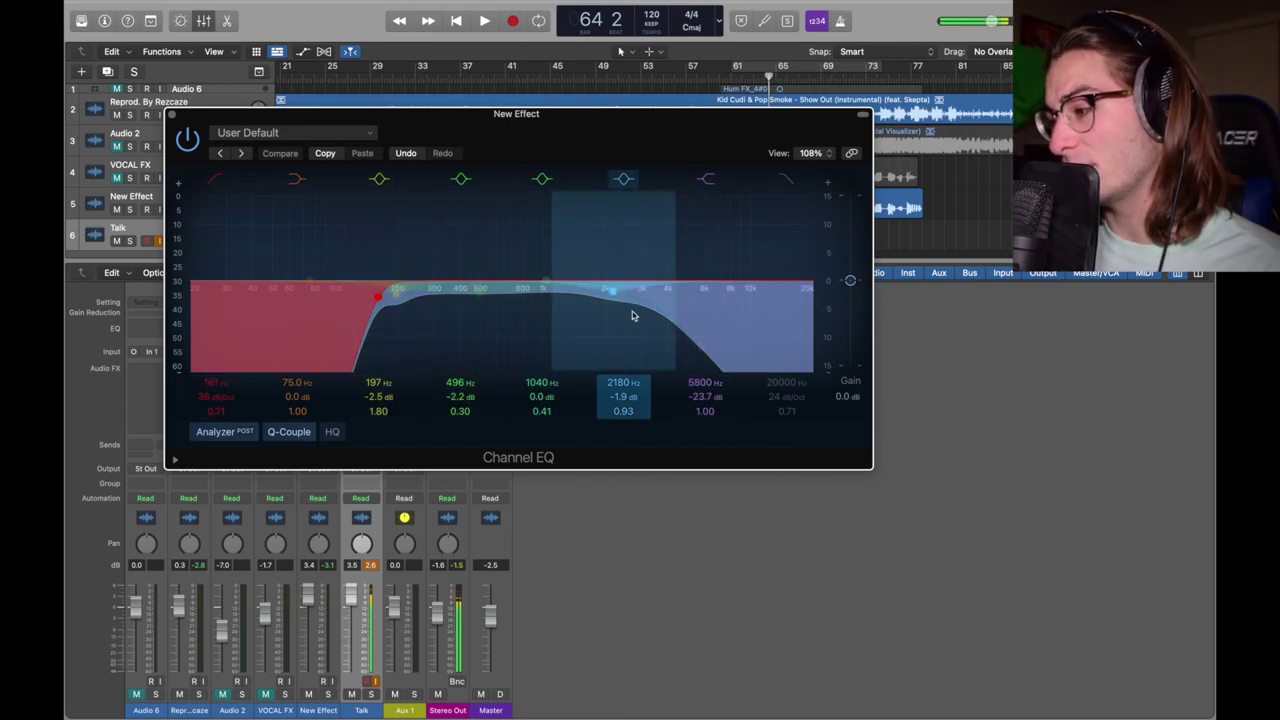
click(174, 115)
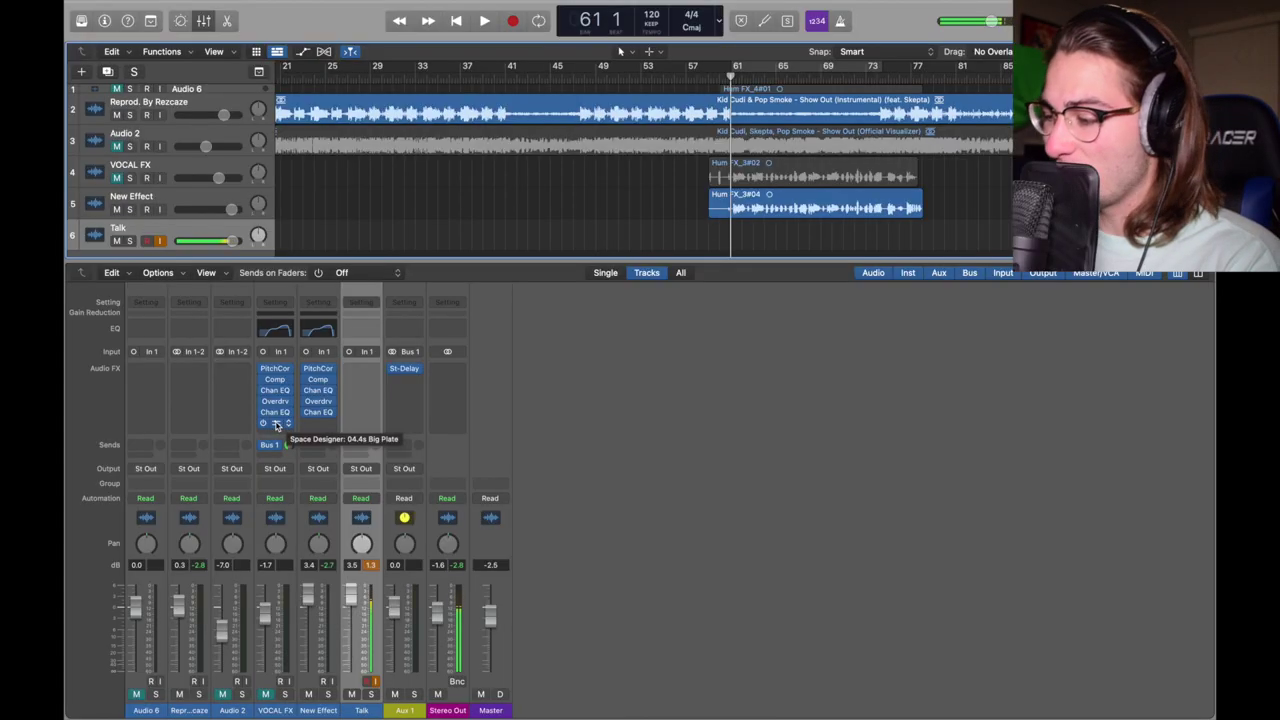
Add Space Designer reverb in its Mono->Stereo version as the last effect on the New Effect channel.
click(361, 369)
mouse_move(350, 658)
mouse_move(456, 699)
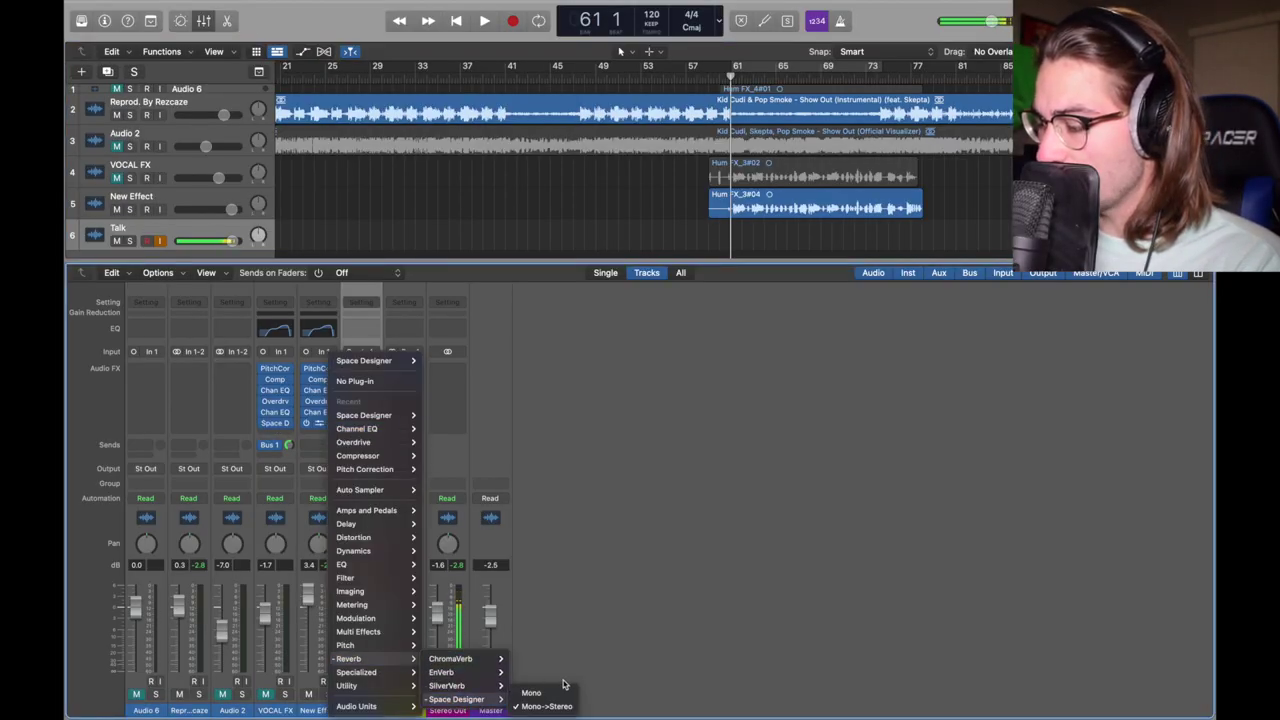
click(546, 706)
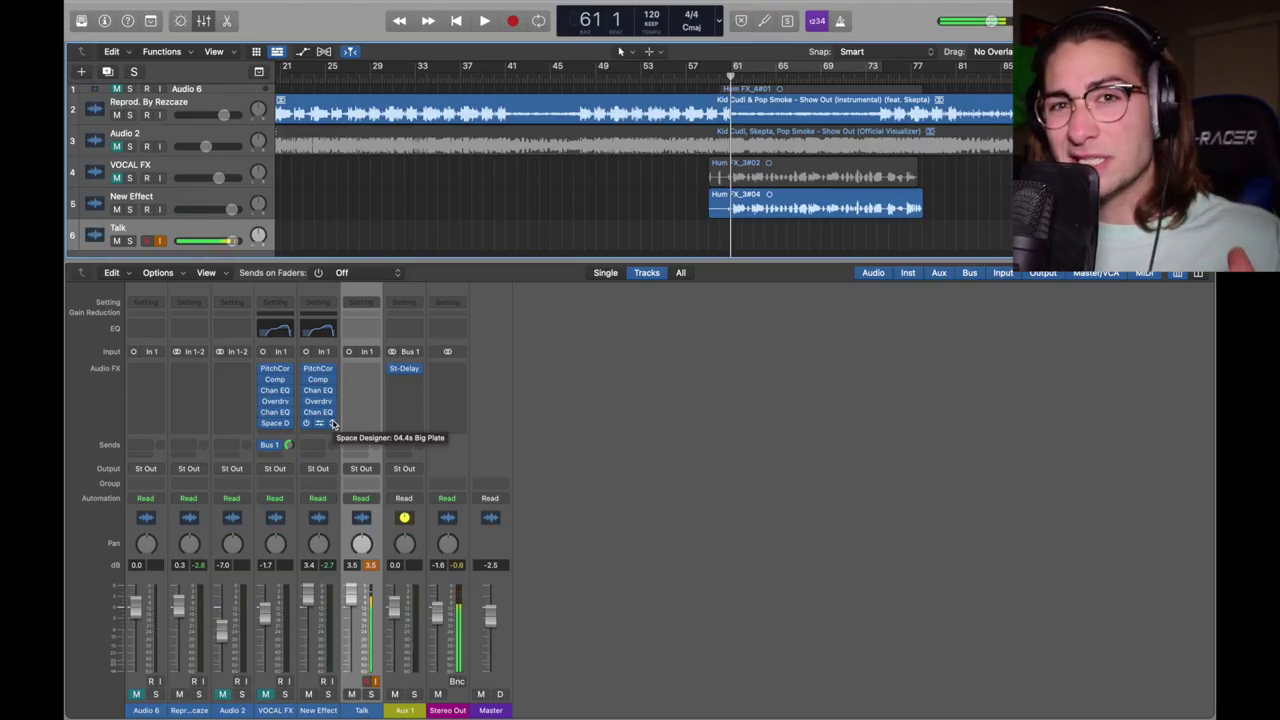
Open New Effect's Space Designer and choose the 04.4s Big Plate preset from the plate reverbs for large spaces.
click(333, 424)
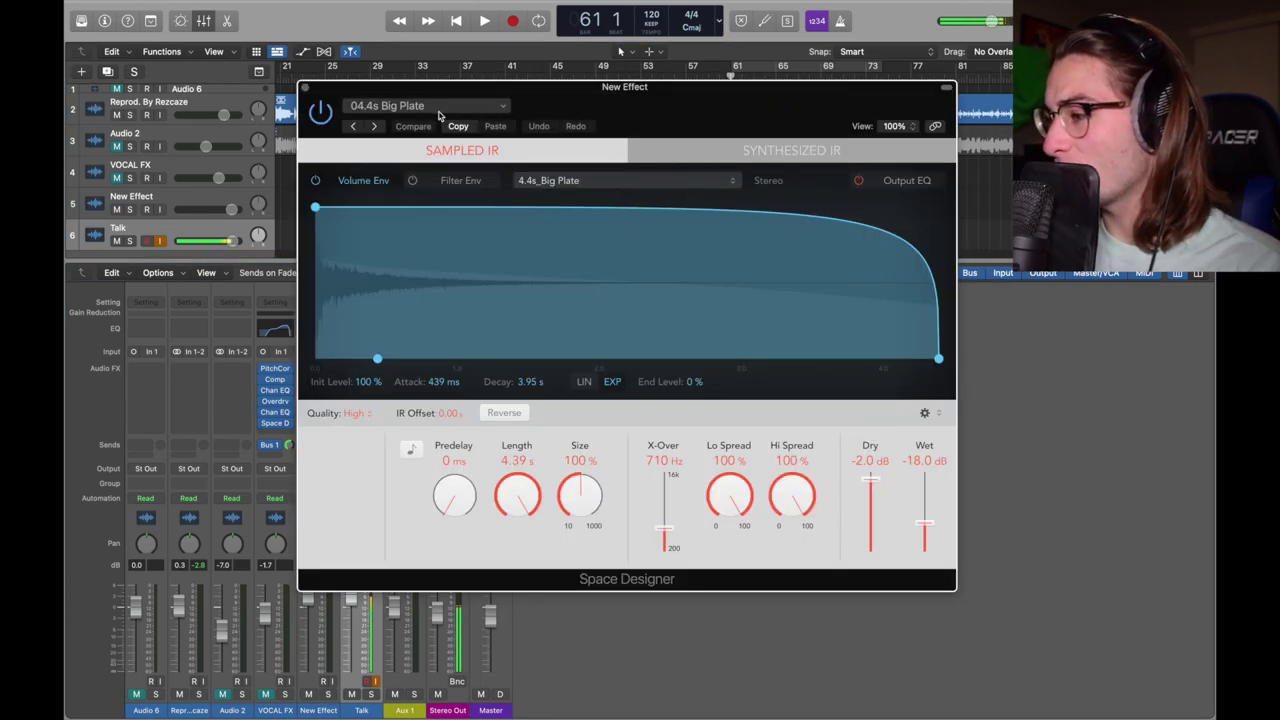
click(438, 112)
mouse_move(440, 371)
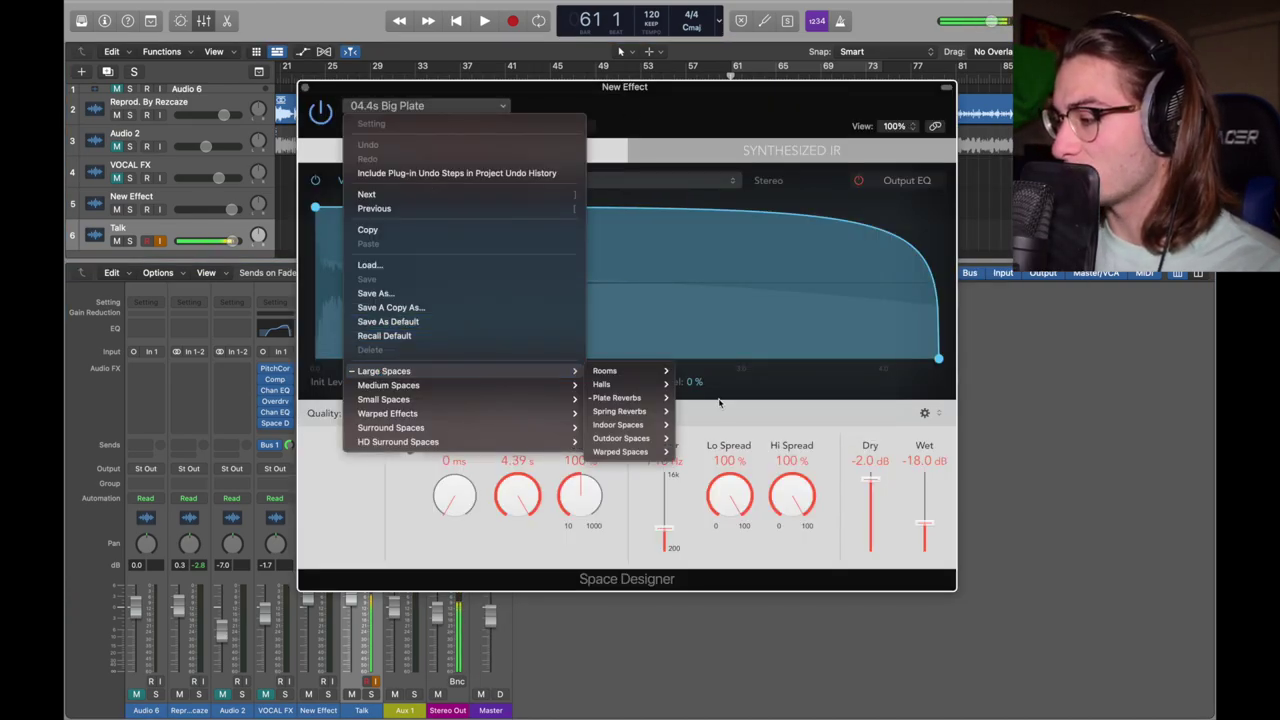
mouse_move(663, 398)
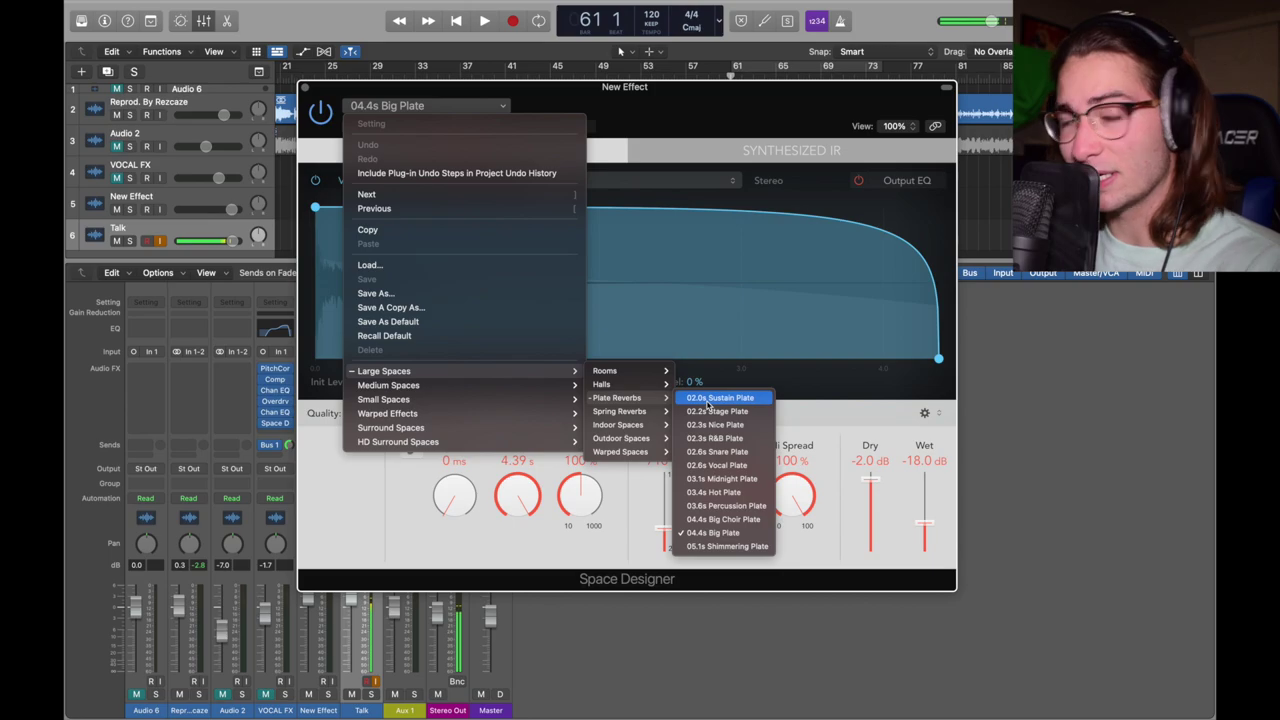
click(712, 532)
drag(570, 103, 490, 82)
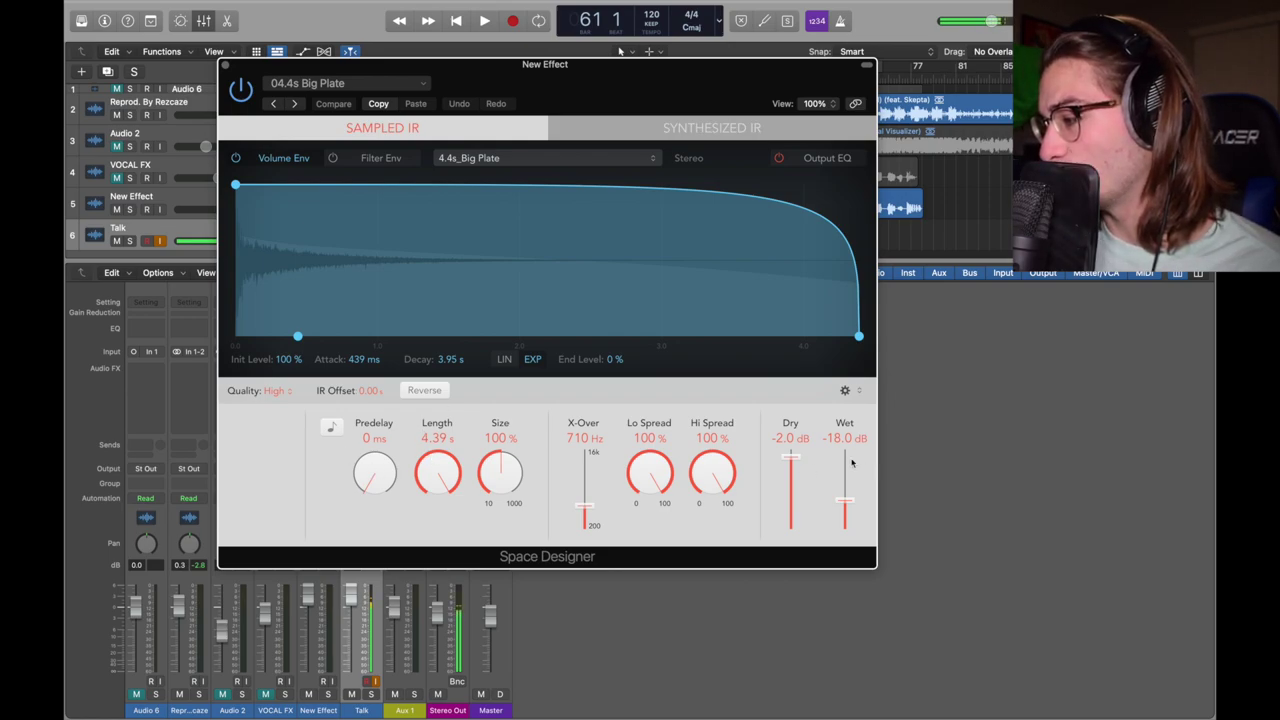
Display Space Designer's Output EQ and examine its low and high shelf bands.
click(828, 158)
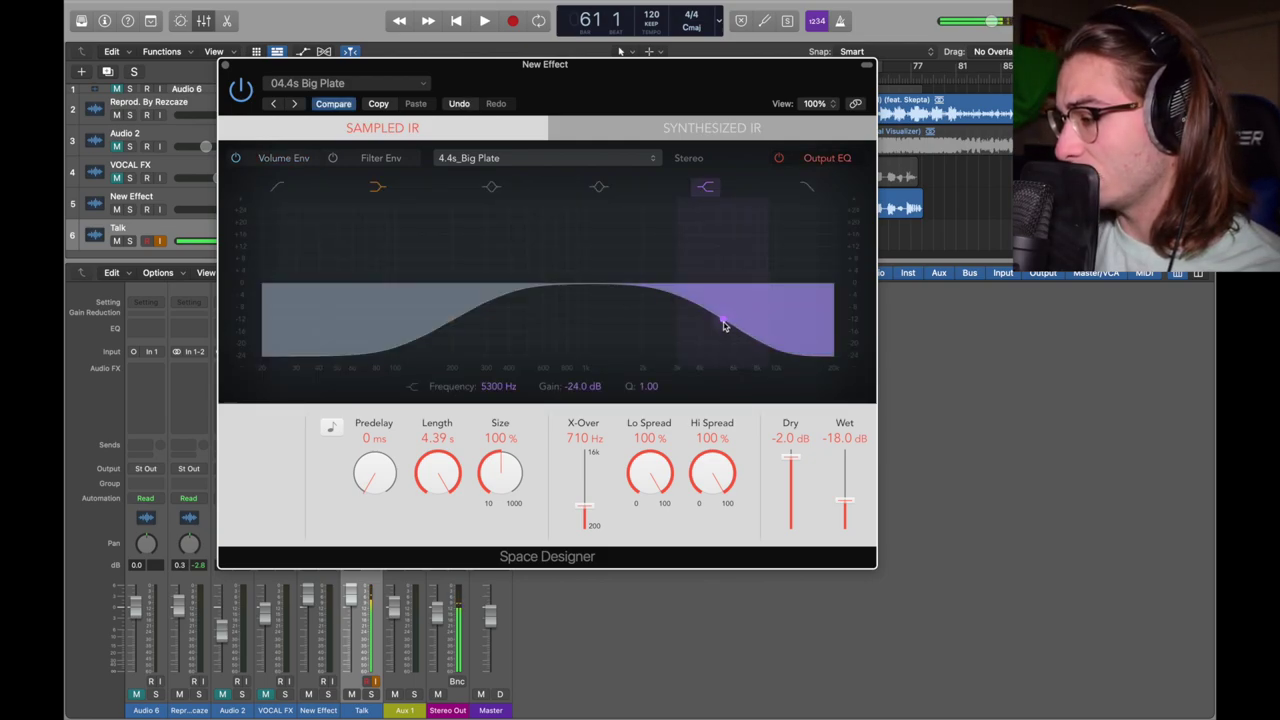
click(475, 320)
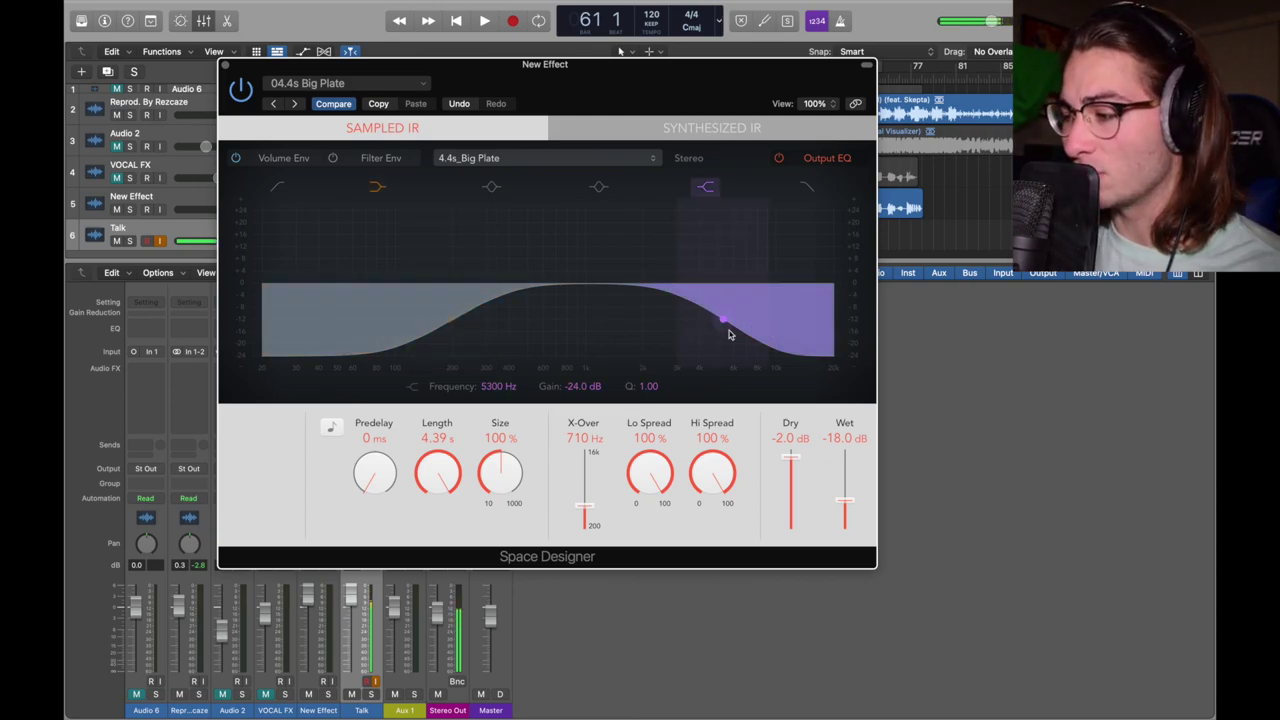
Close New Effect's Space Designer and lower the Talk track's volume to 0.1 dB.
click(225, 65)
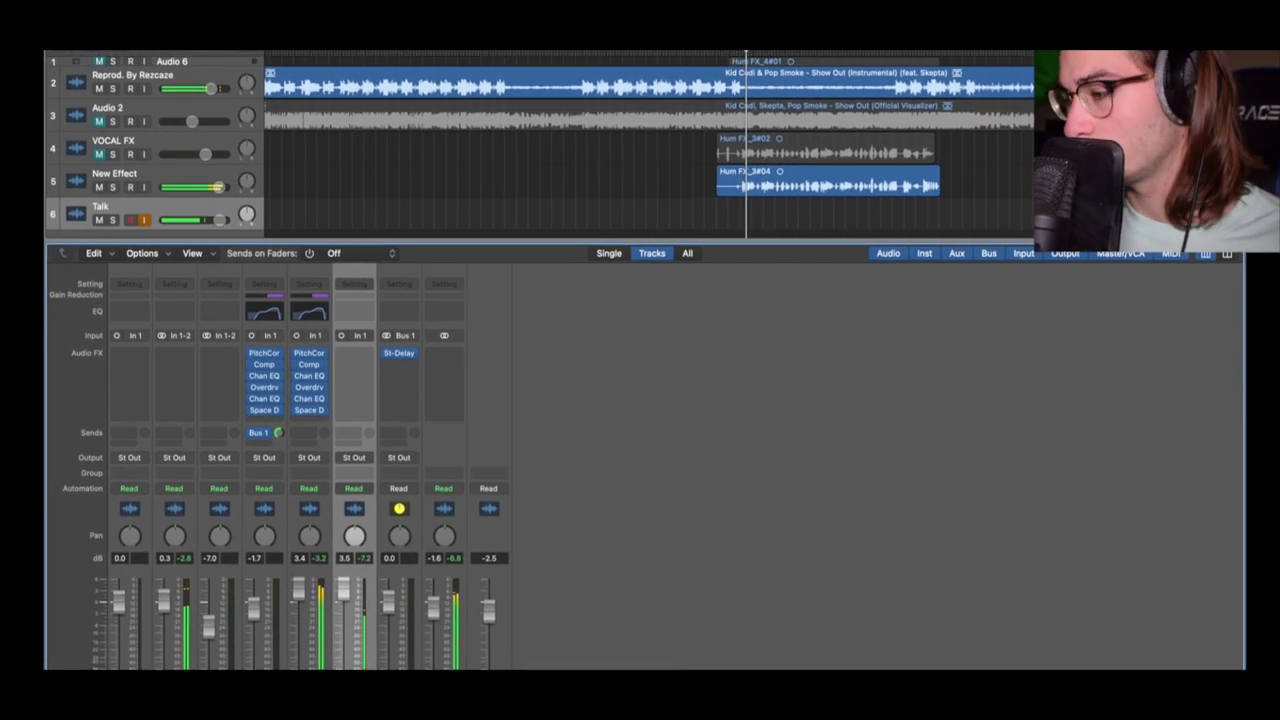
drag(208, 218, 202, 219)
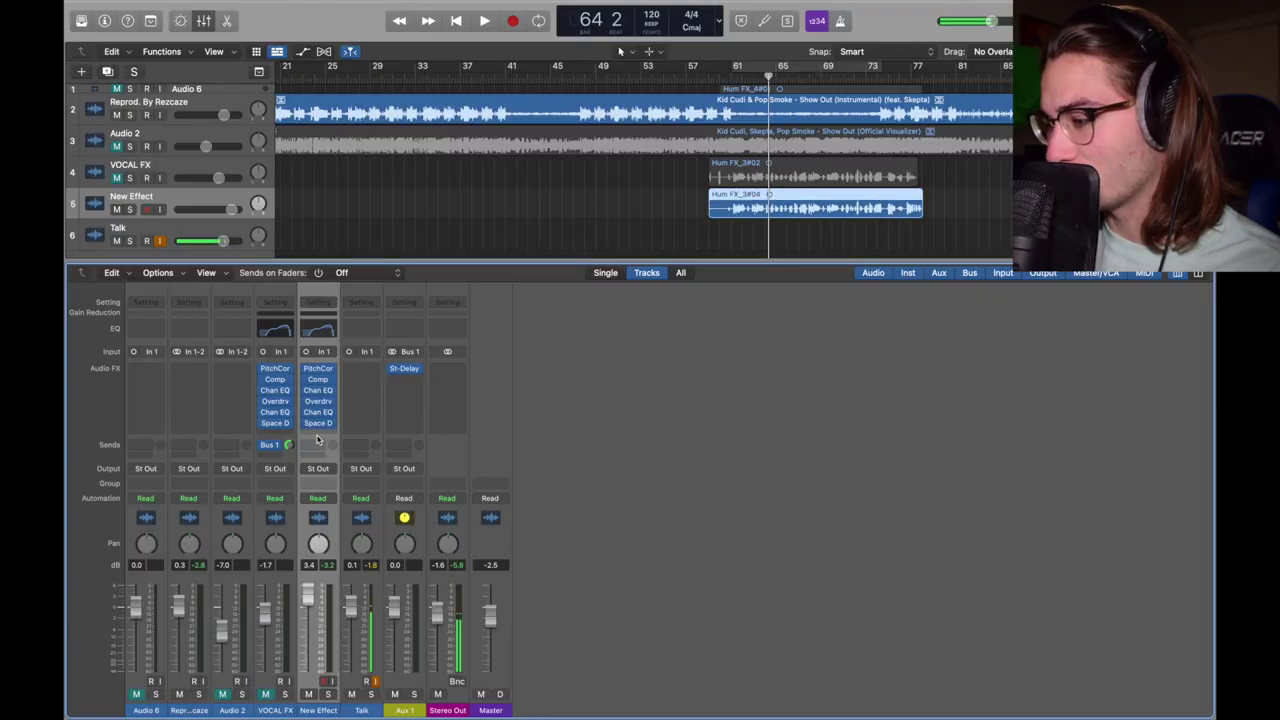
Add a send on the New Effect channel routed to Bus 1, which feeds Aux 1.
click(318, 444)
mouse_move(318, 468)
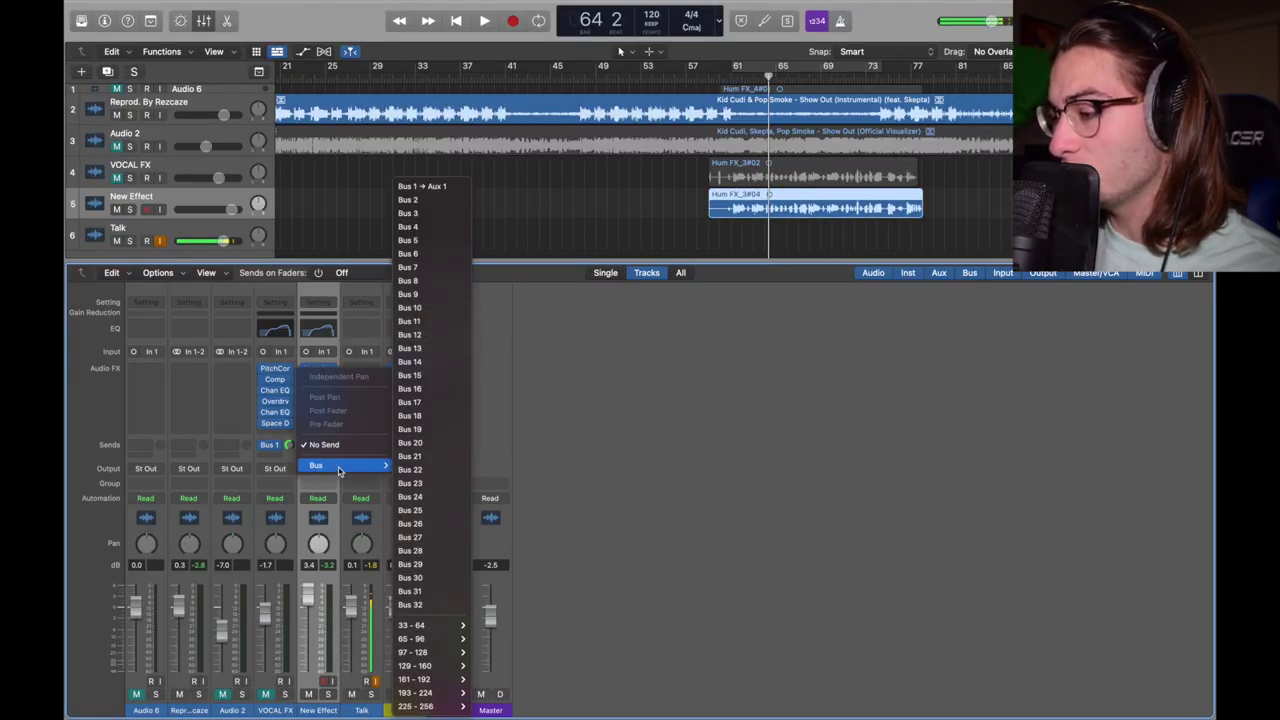
click(432, 187)
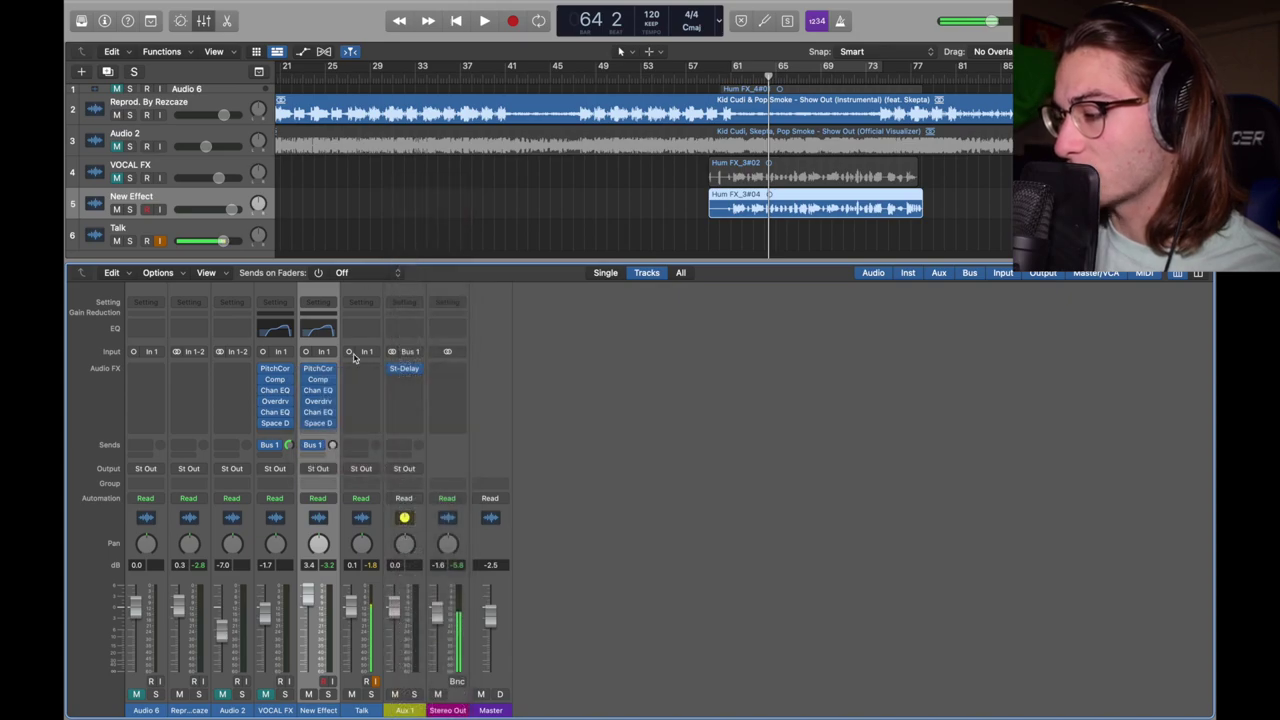
Load Stereo Delay in its Stereo version on Aux 1, review its delay time, cut, feedback and output mix settings, and close it.
click(418, 374)
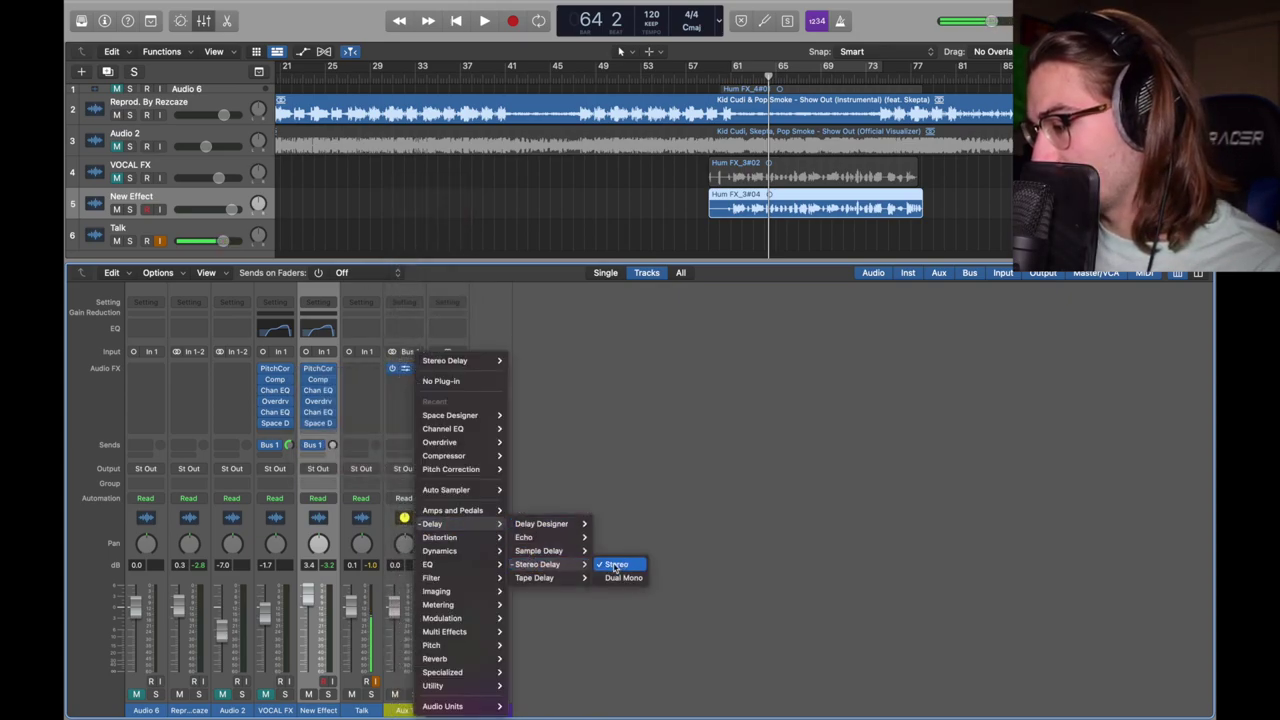
click(617, 564)
click(418, 366)
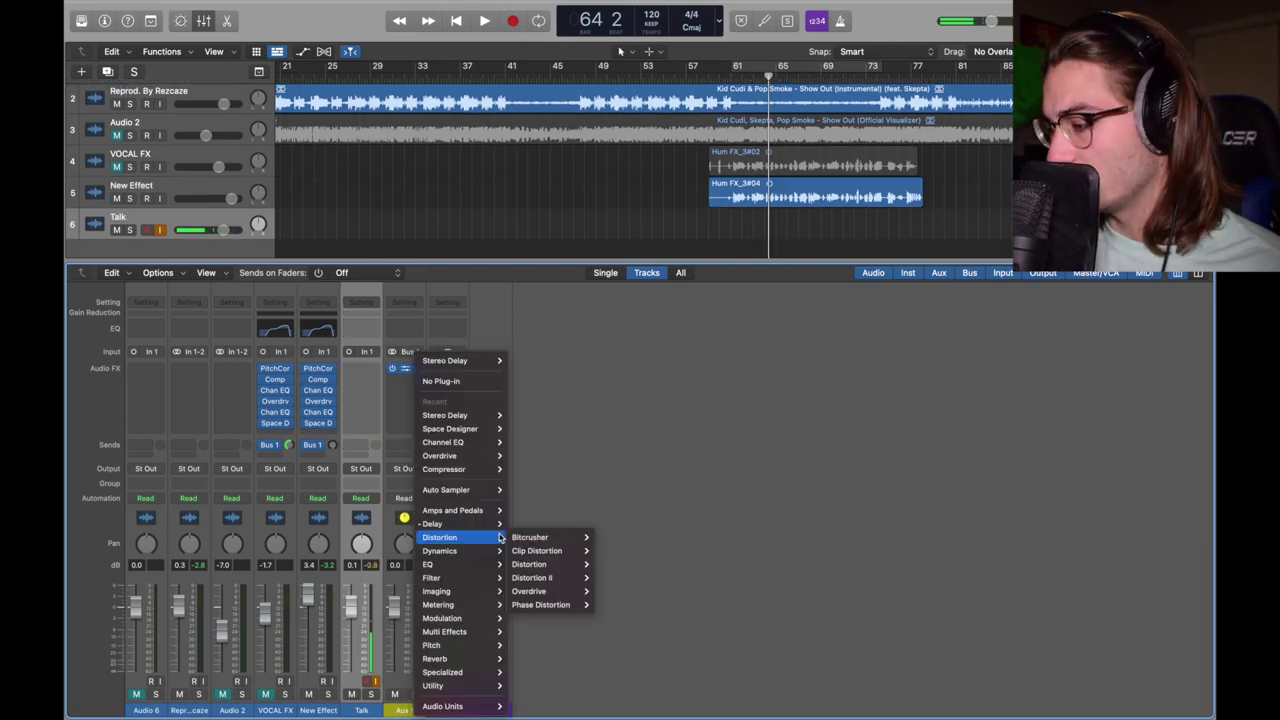
click(617, 565)
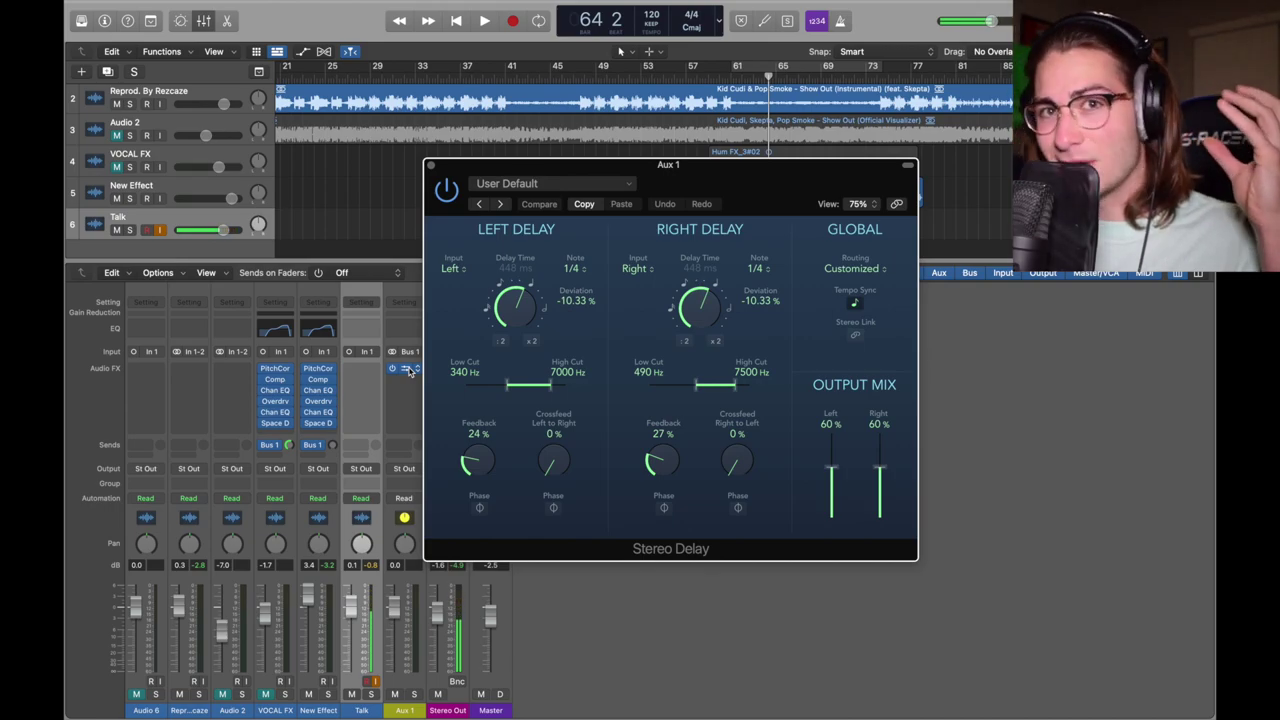
drag(643, 182, 576, 149)
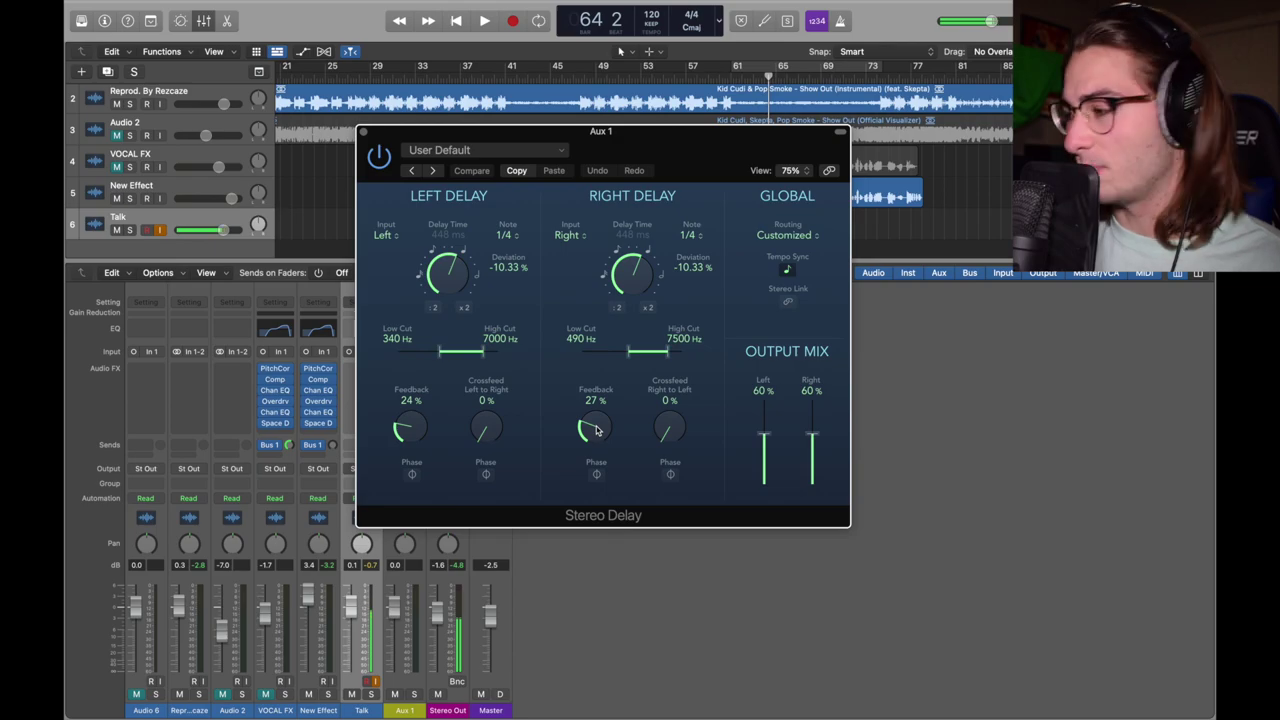
click(363, 131)
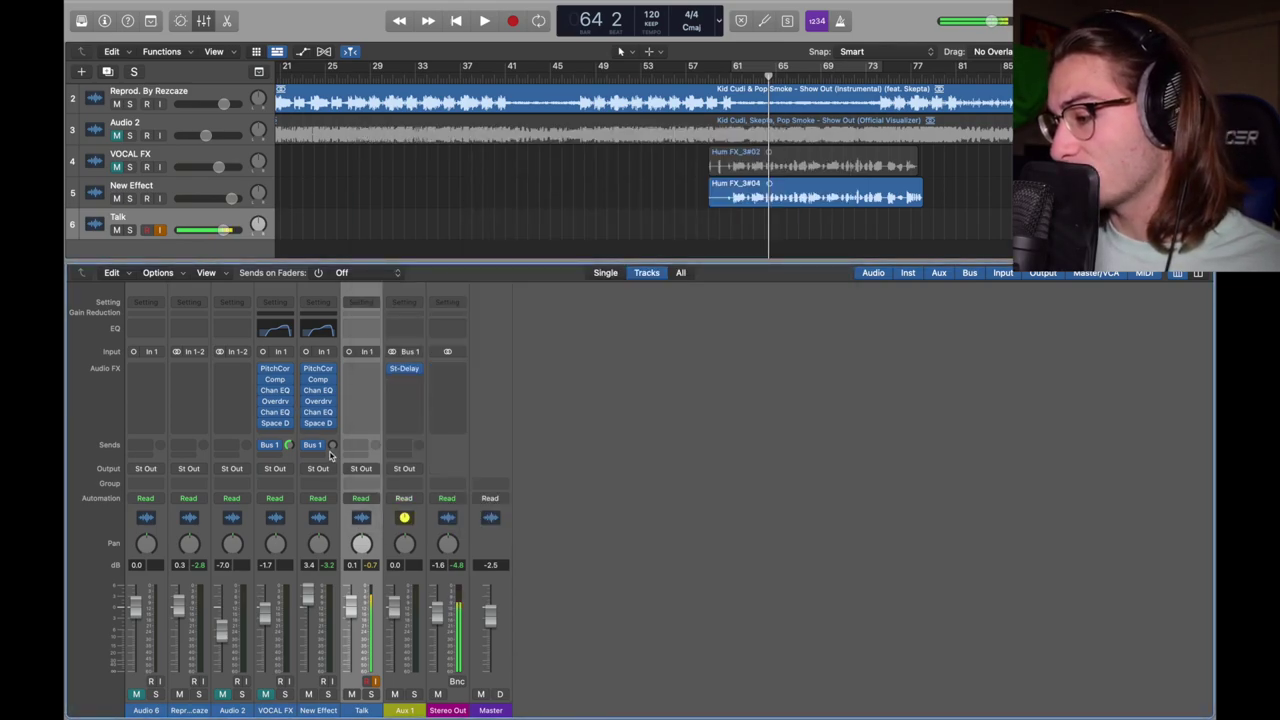